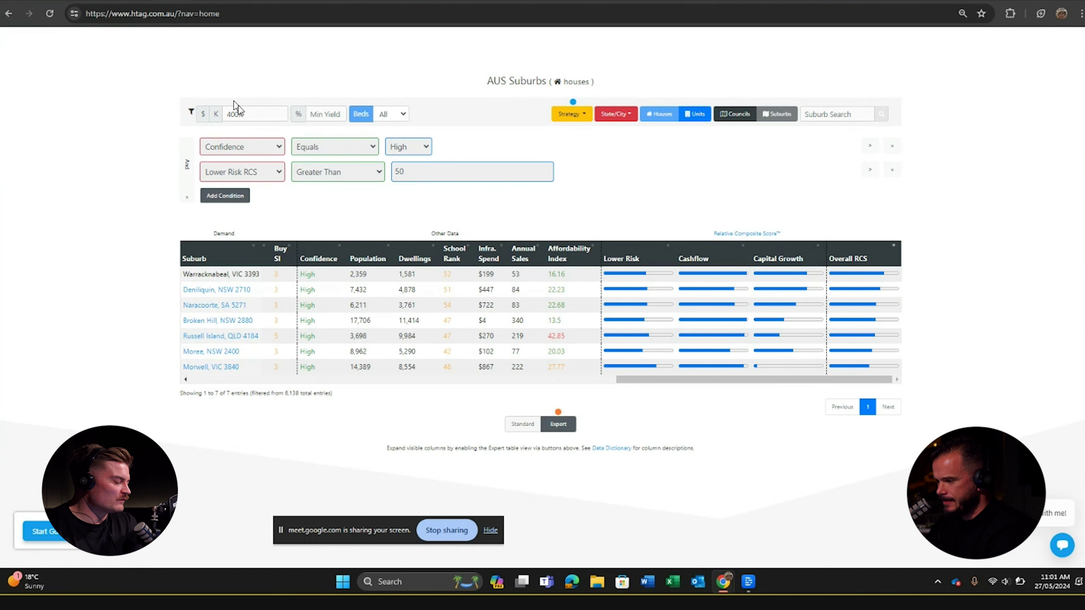
Step: Change the maximum price filter to 550K and add a blank third filter condition row
left_click(240, 112)
key("BackSpace")
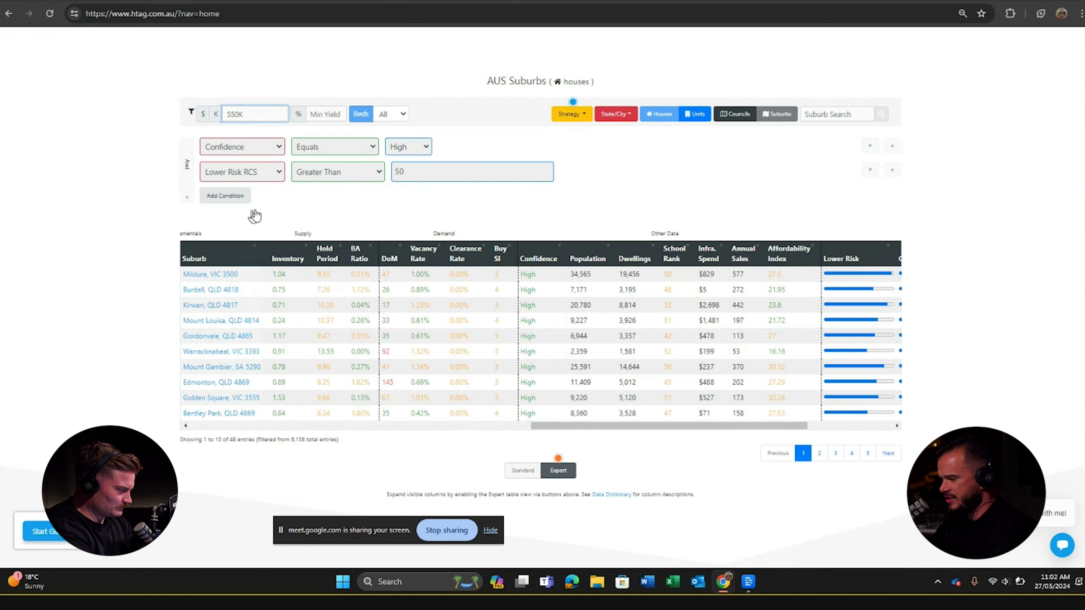
left_click(225, 195)
left_click(240, 197)
scroll(246, 337, "down", 10)
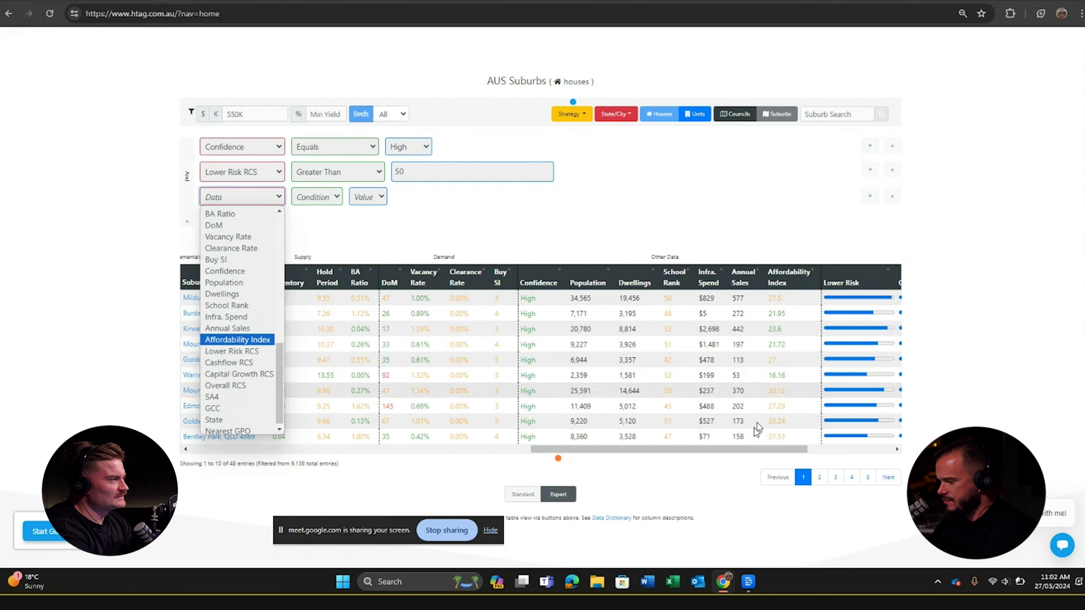
left_click_drag(668, 447, 535, 454)
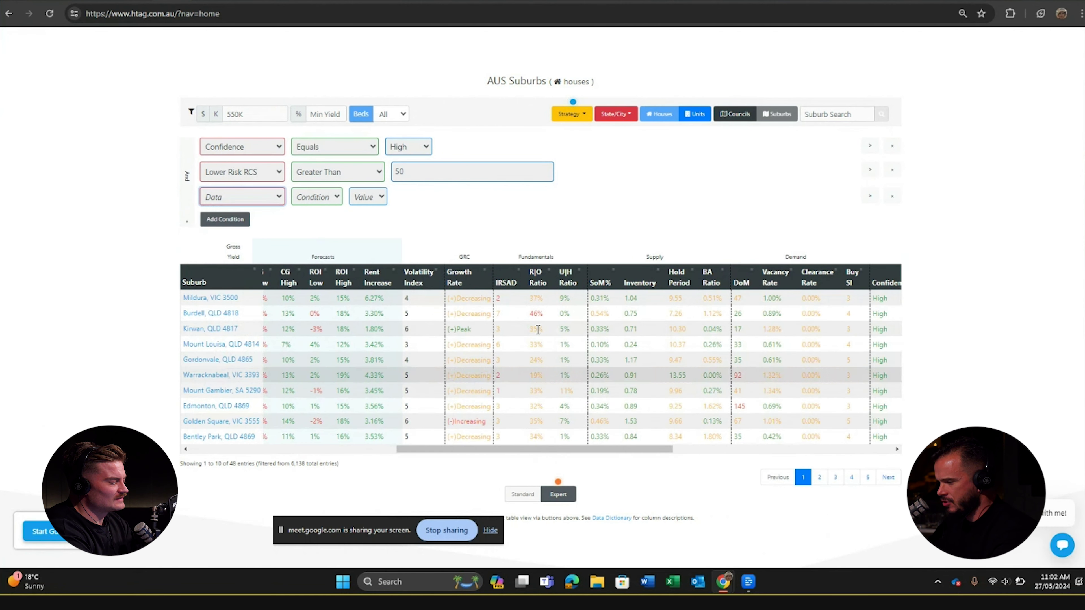
mouse_move(513, 284)
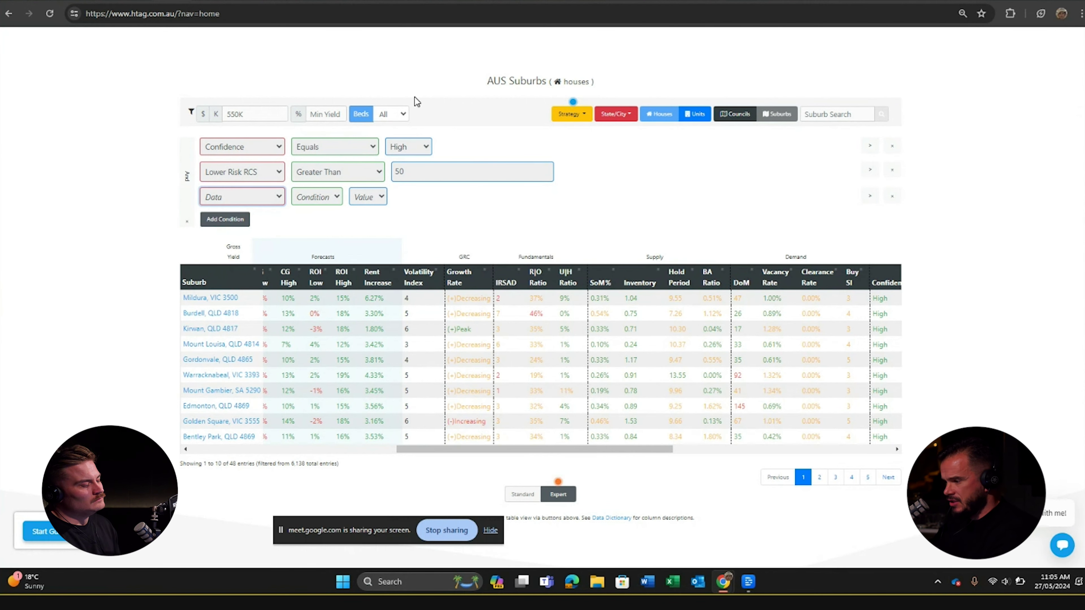
Step: Open the About link in a new tab and switch to it, loading the council areas dashboard
scroll(515, 141, "up", 8)
scroll(514, 141, "up", 3)
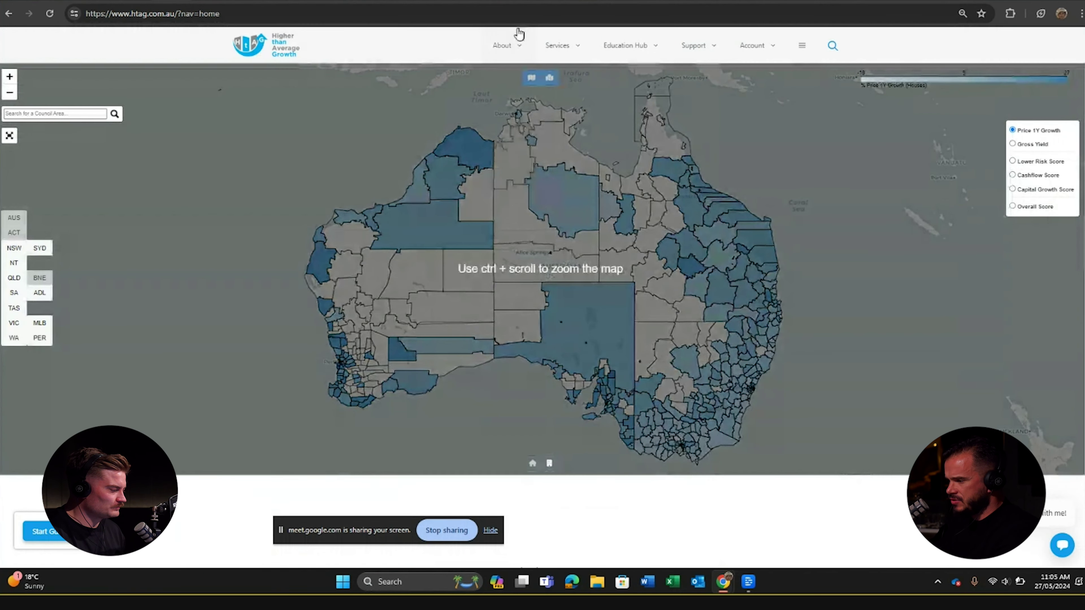
right_click(490, 47)
left_click(546, 57)
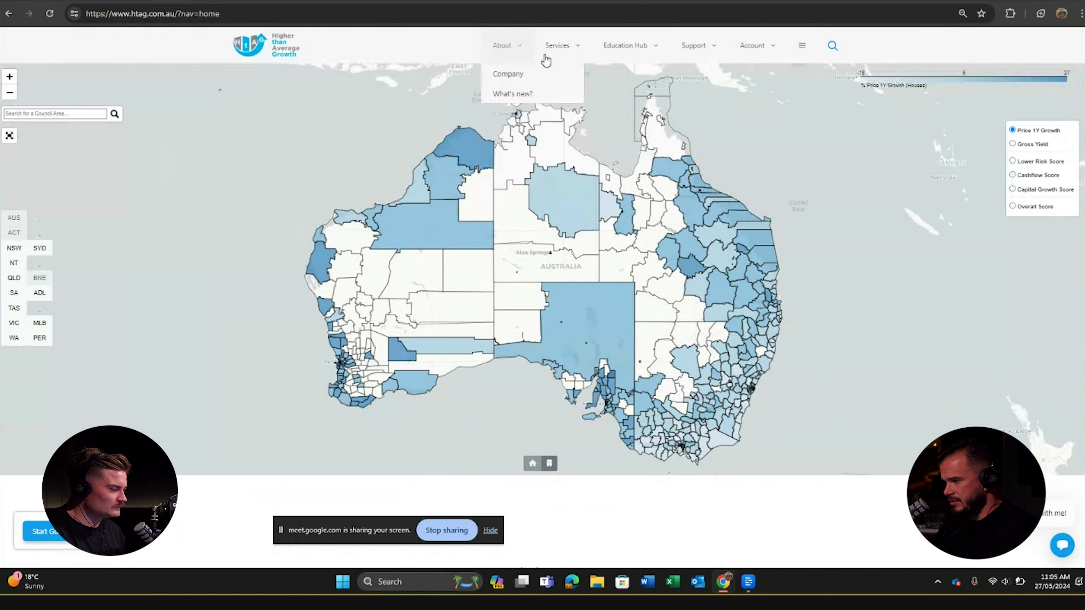
left_click(261, 2)
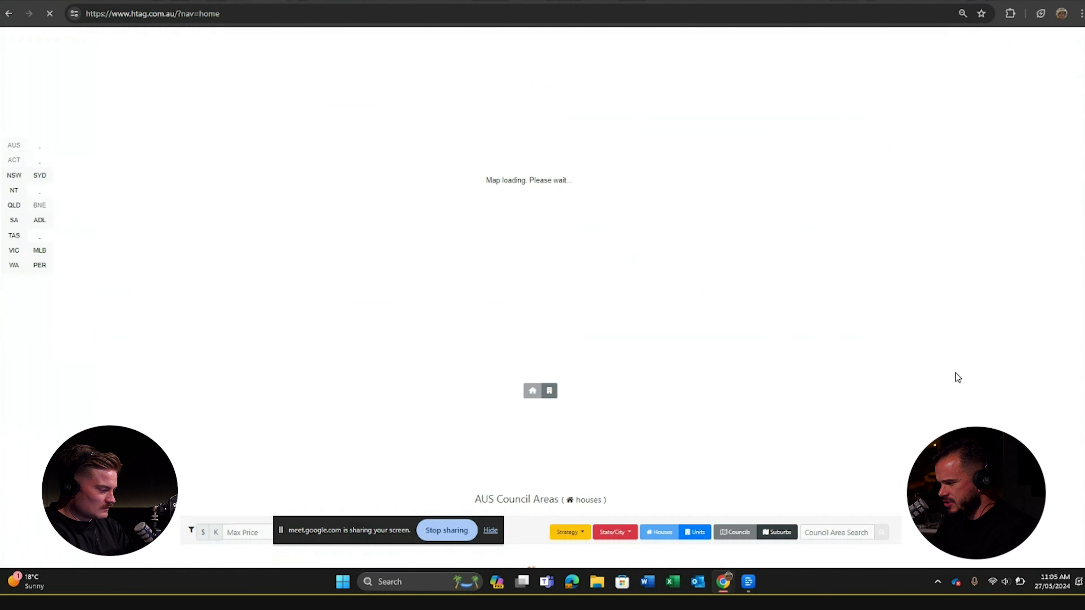
Step: Search council areas for 'Camp' and dismiss the welcome message
scroll(955, 373, "down", 5)
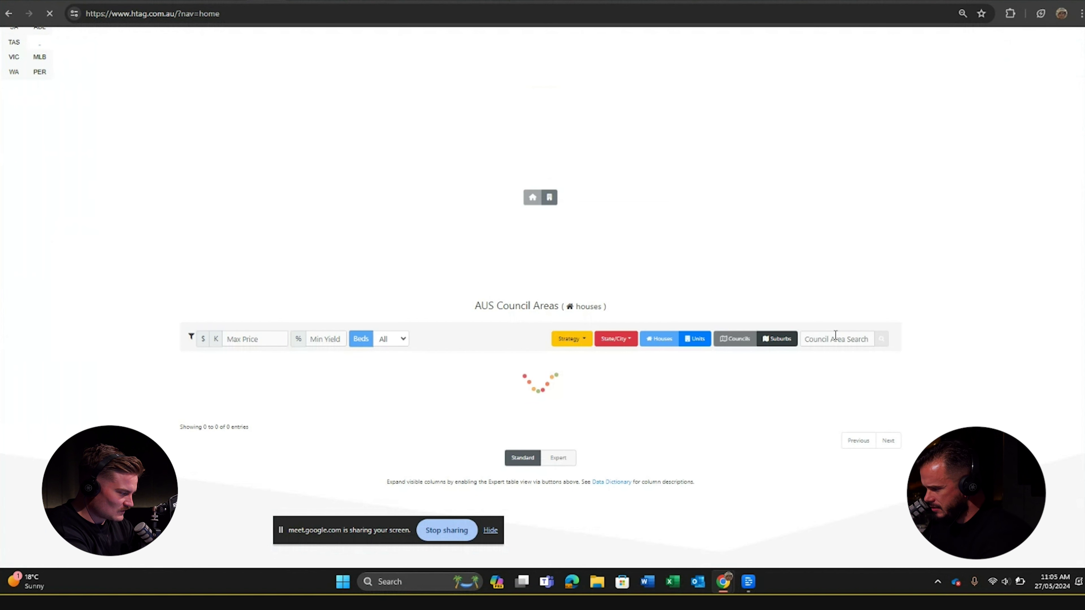
left_click(835, 338)
left_click(835, 338)
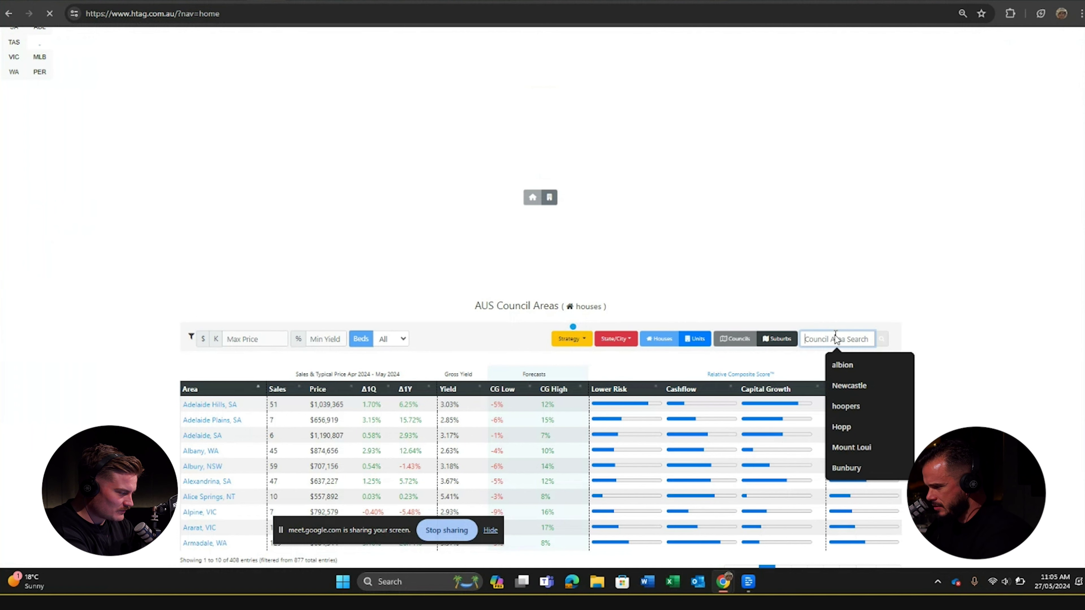
type("Camp")
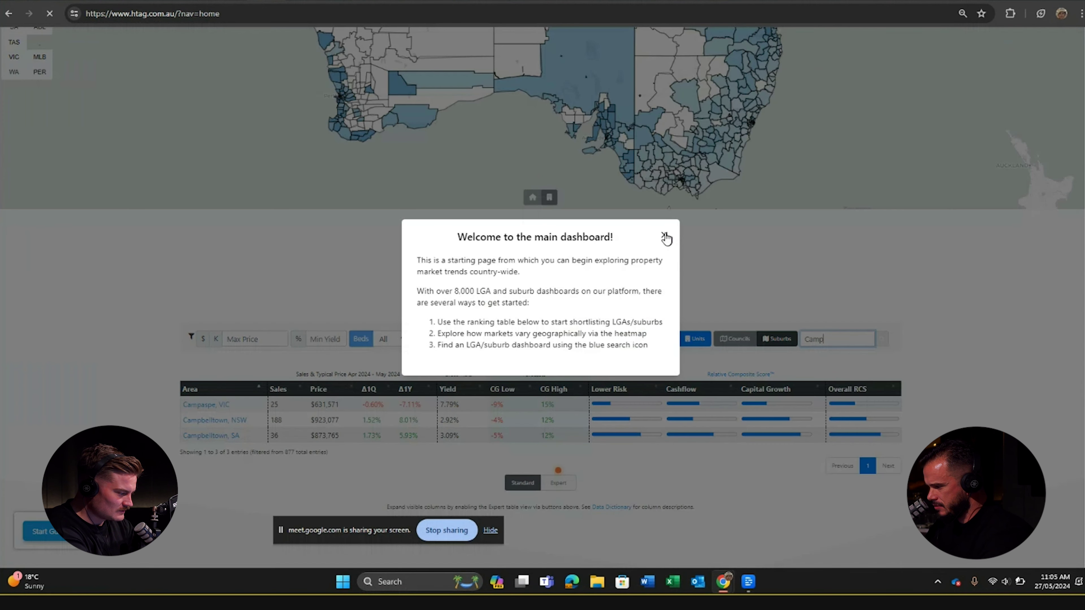
left_click(666, 237)
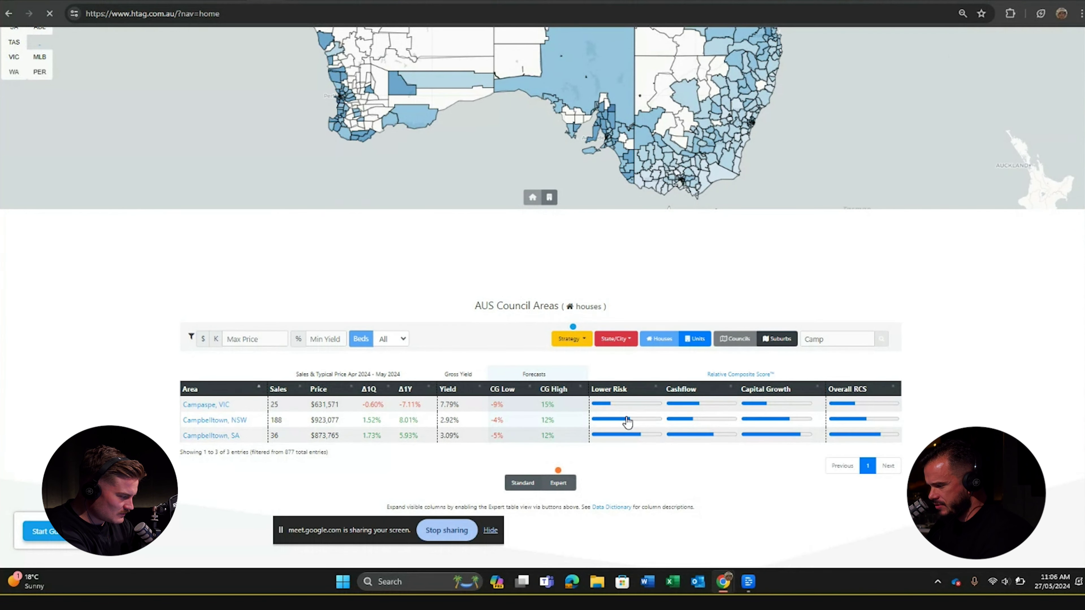
Step: Switch the table to the Expert view and scroll it sideways to see more columns
left_click(558, 483)
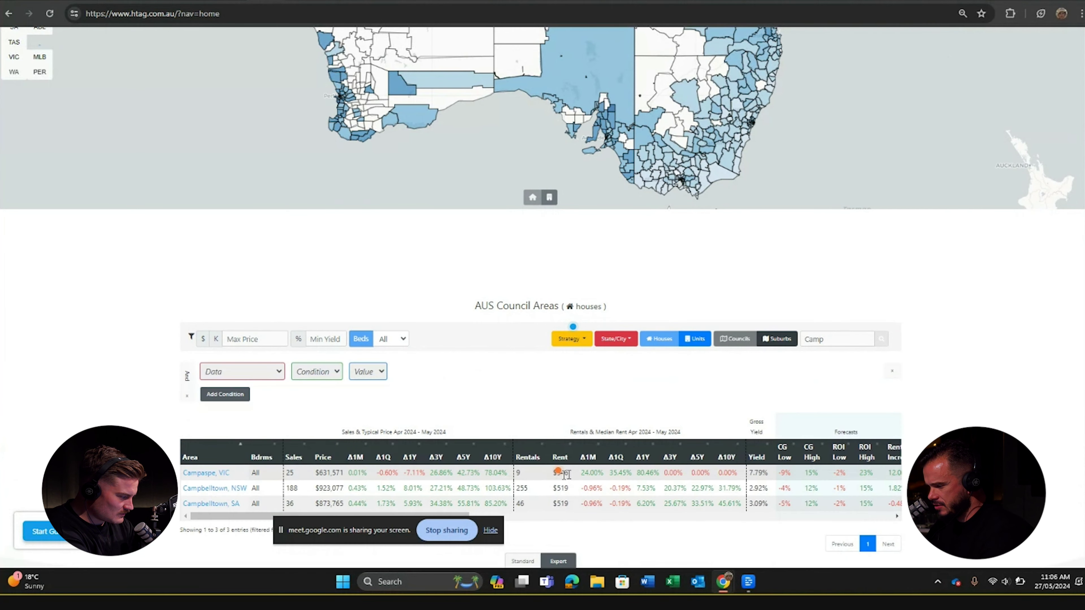
scroll(656, 491, "down", 3)
left_click_drag(450, 383, 592, 387)
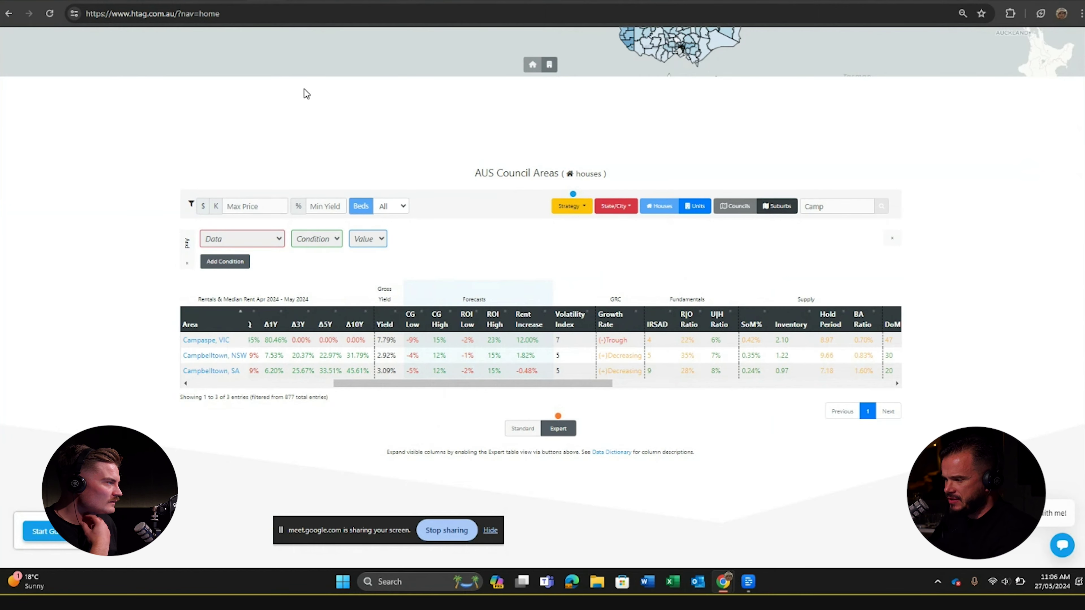
scroll(418, 107, "up", 10)
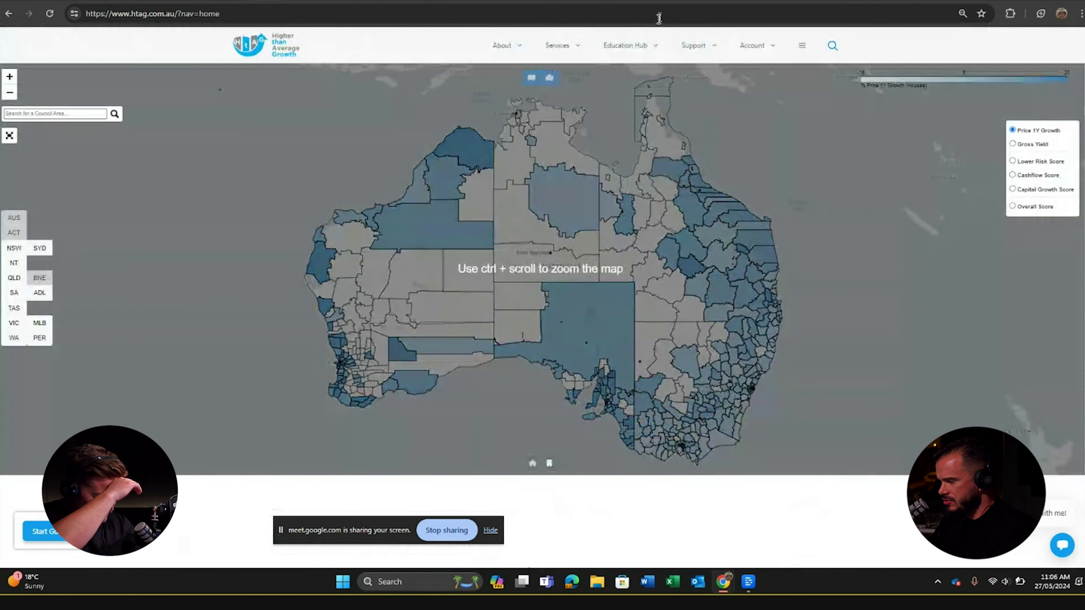
scroll(801, 141, "down", 8)
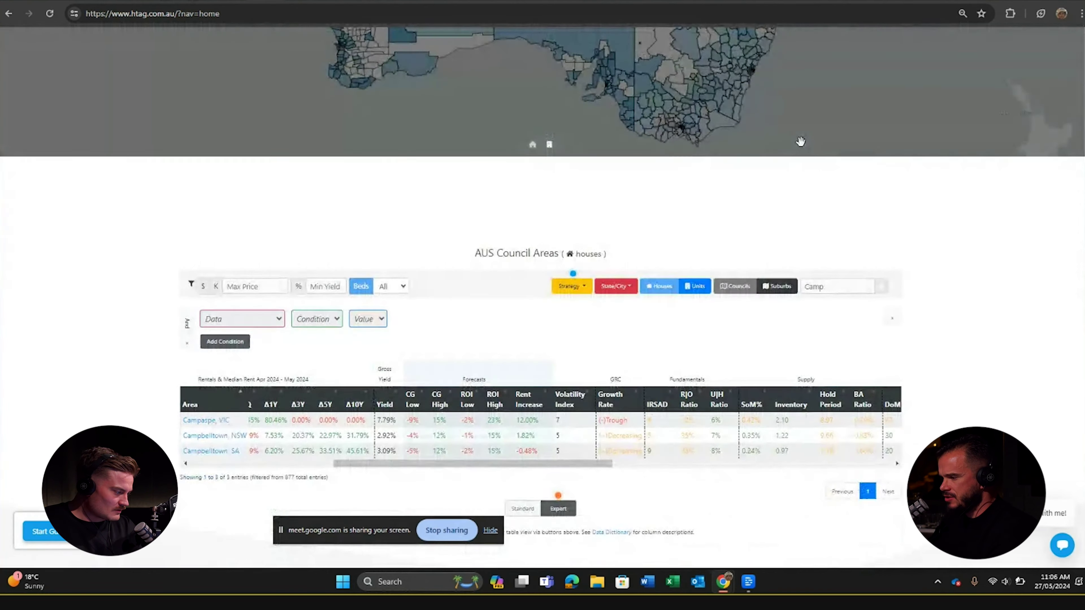
scroll(801, 141, "up", 8)
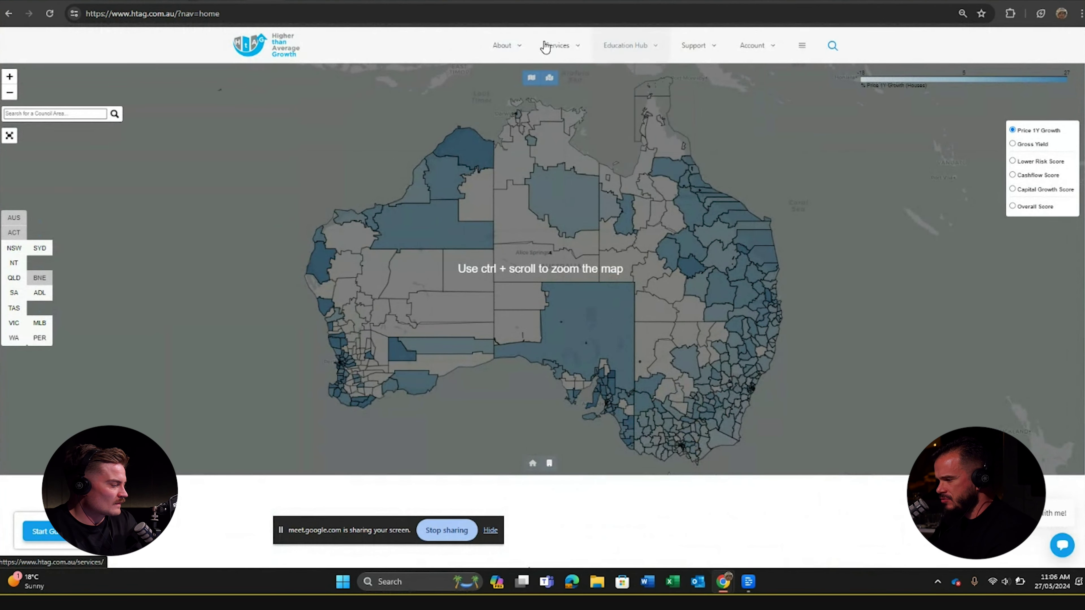
mouse_move(555, 51)
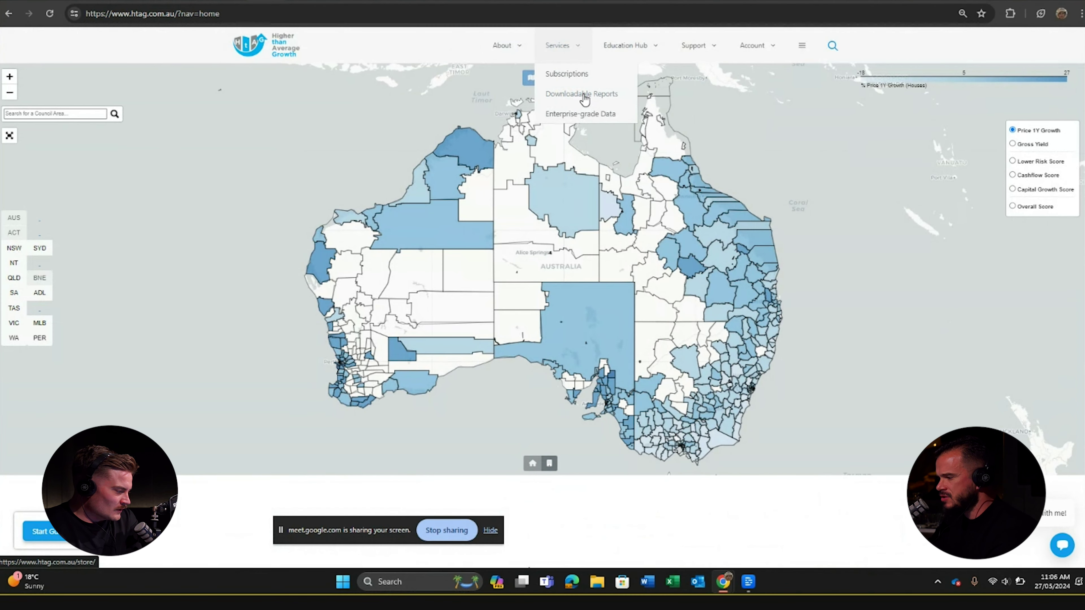
scroll(957, 226, "down", 5)
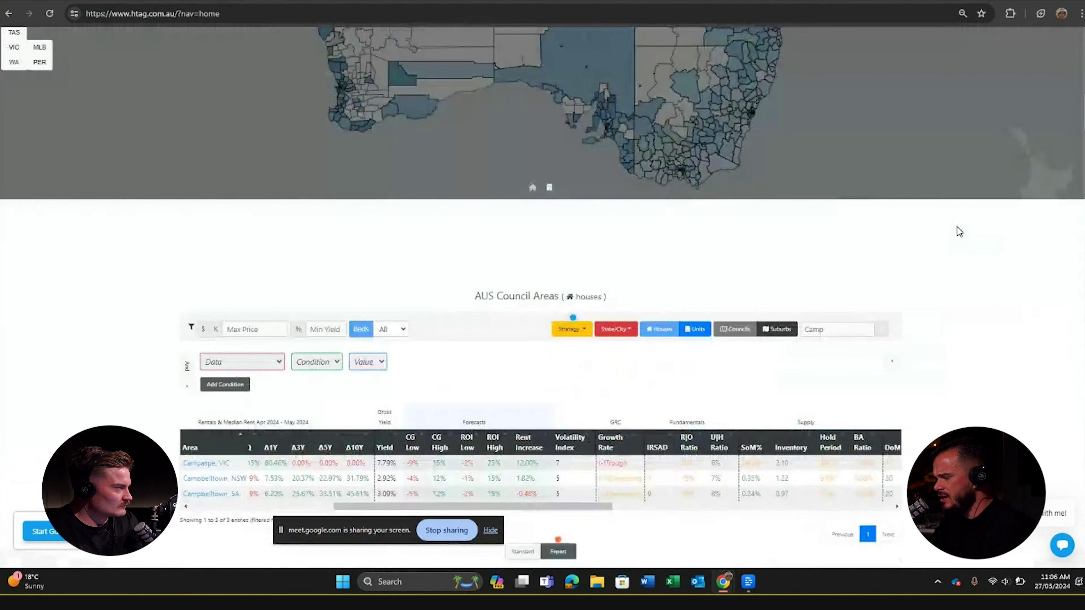
scroll(960, 231, "down", 3)
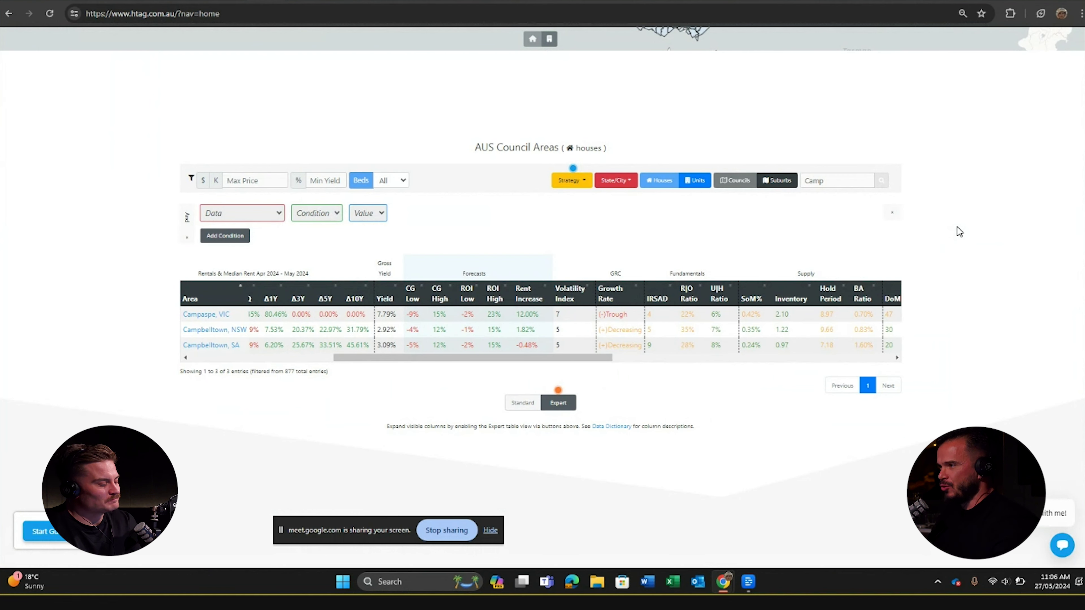
scroll(959, 231, "up", 10)
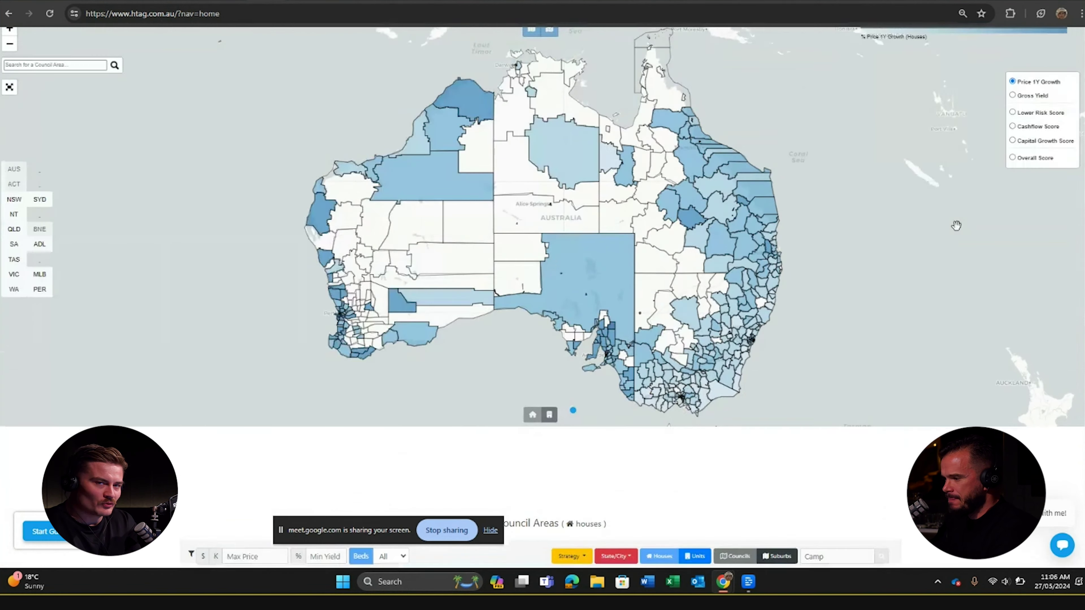
key("alt+Left")
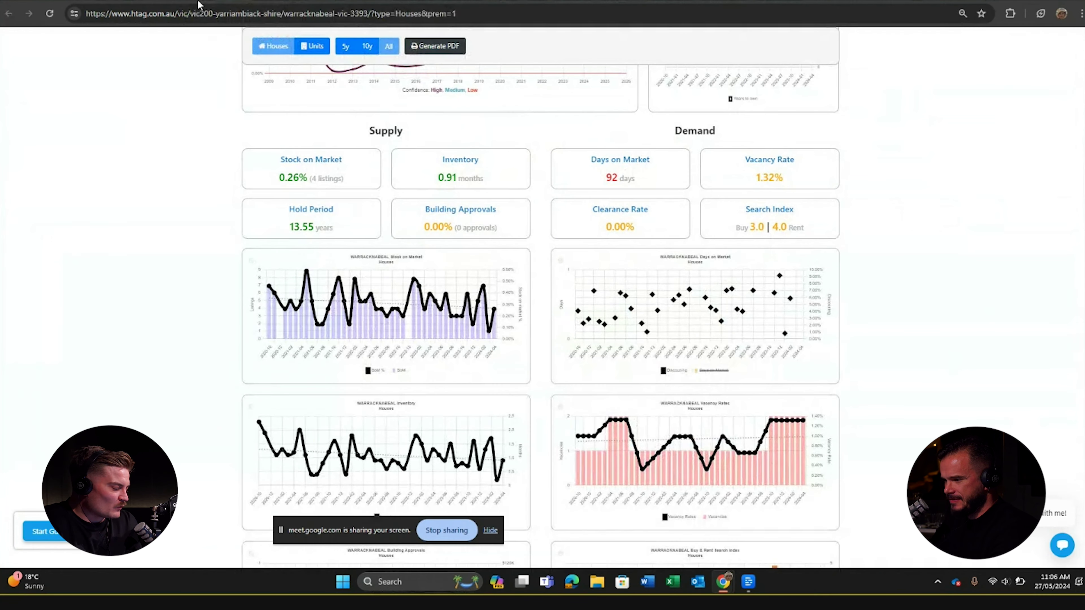
key("alt+Left")
key("alt+Left")
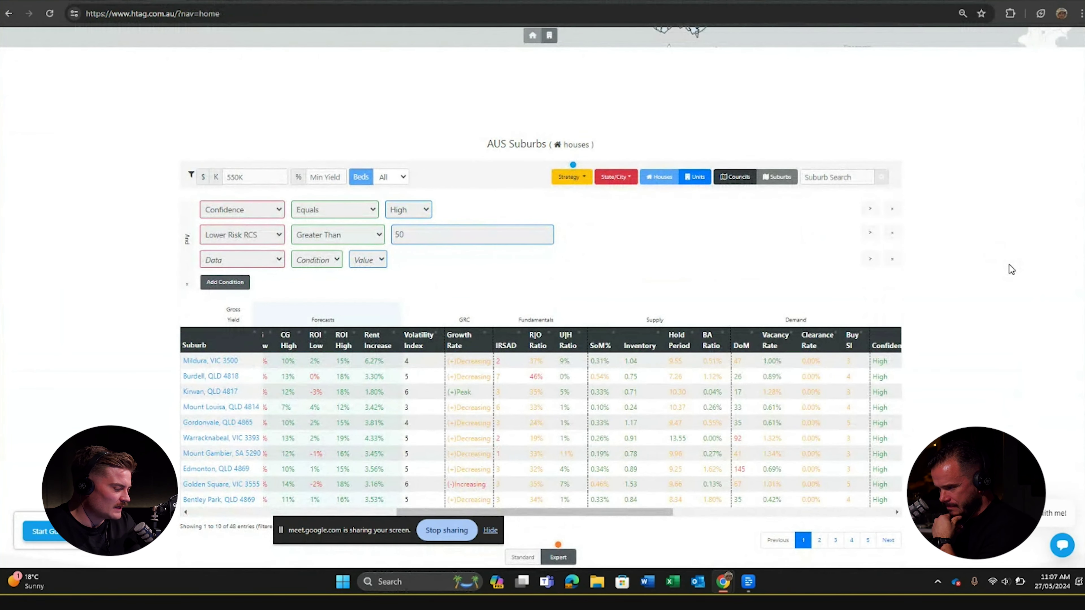
scroll(1008, 265, "down", 1)
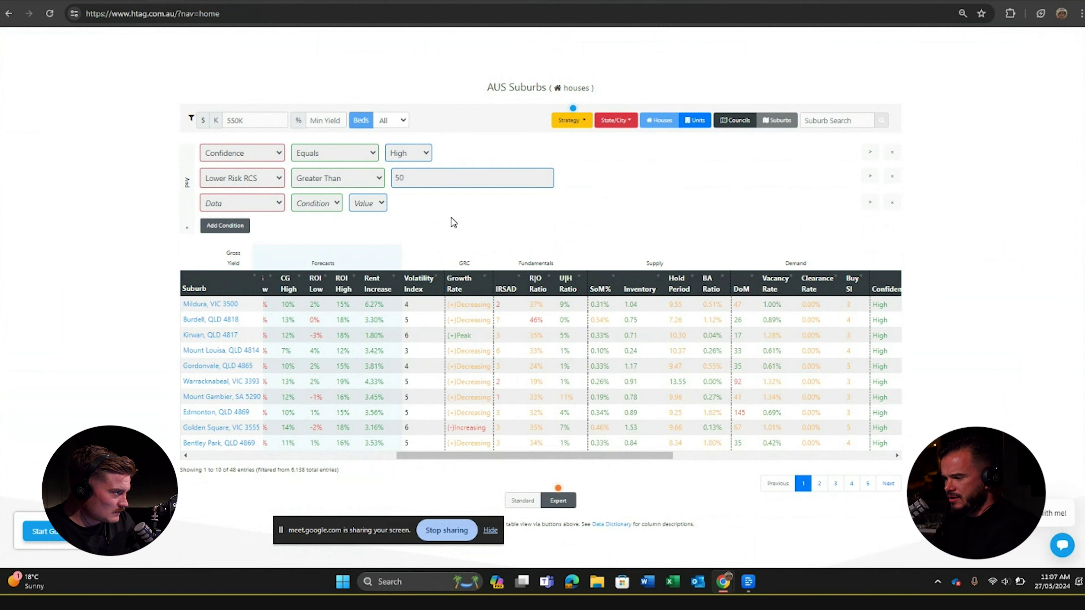
Step: Choose IRSAD as the third condition's data field, ready to pick its comparison
left_click(260, 205)
scroll(258, 255, "down", 10)
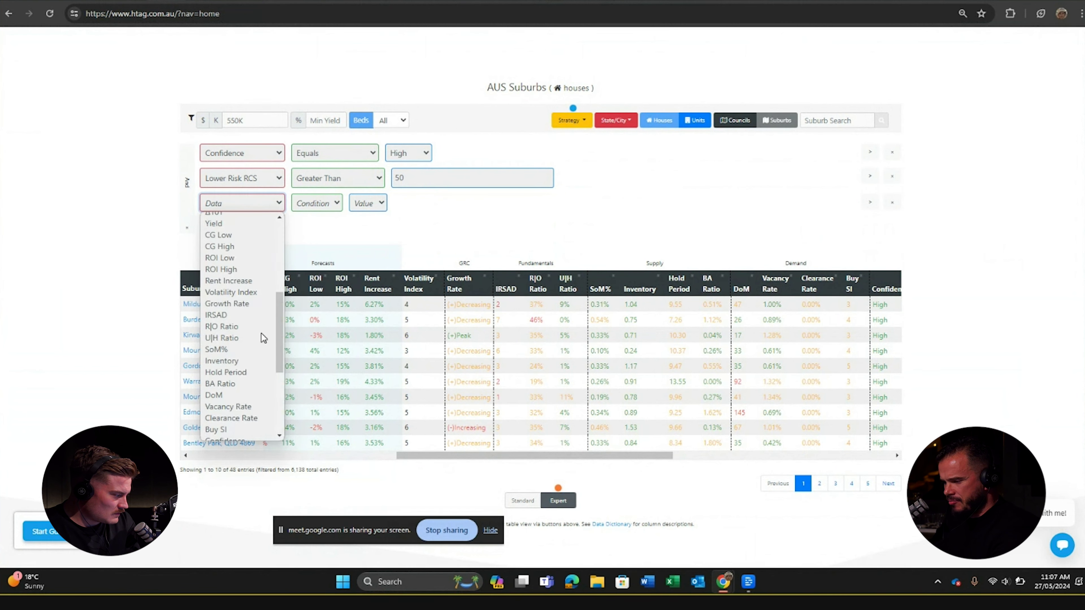
scroll(261, 334, "up", 3)
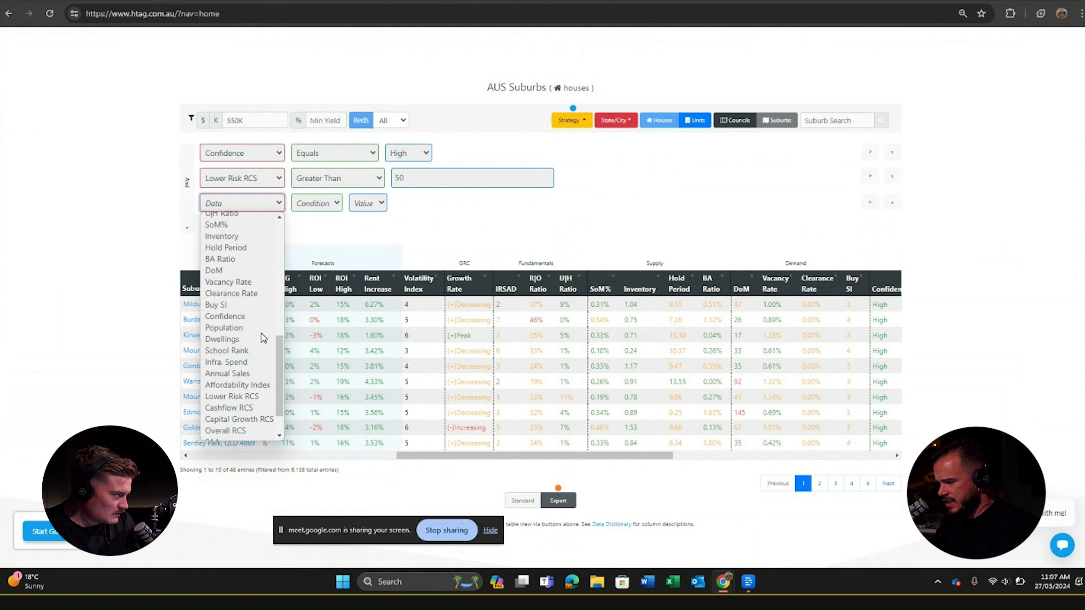
scroll(261, 334, "down", 4)
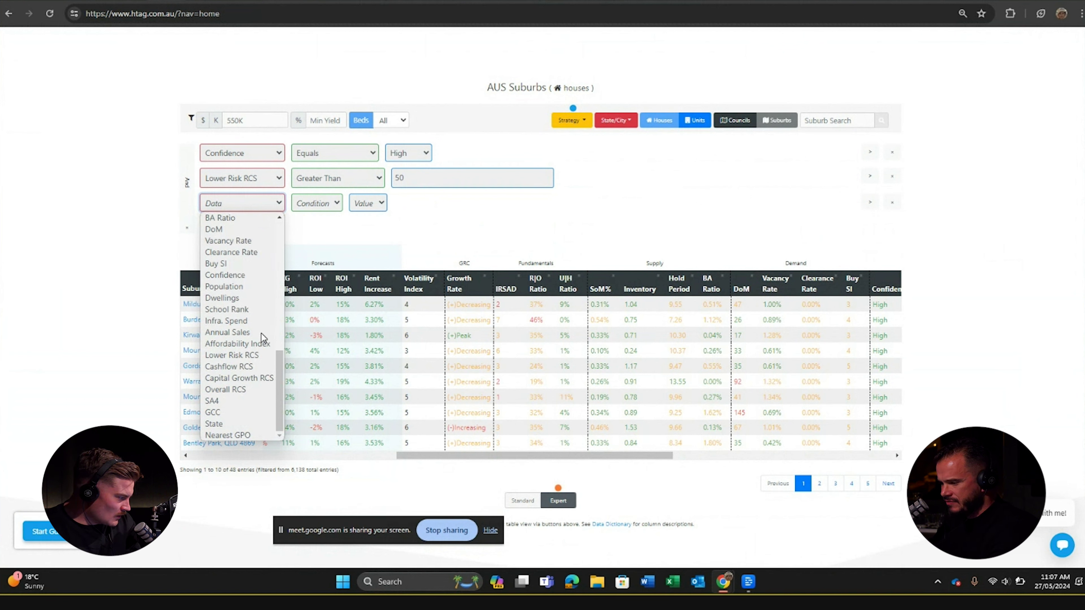
scroll(261, 333, "up", 4)
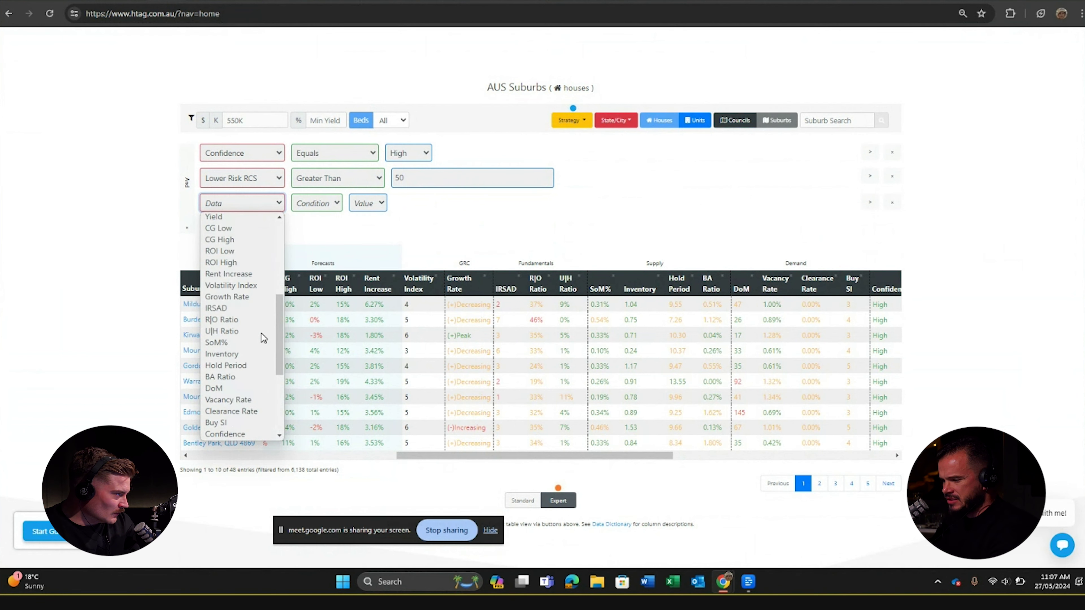
left_click(257, 308)
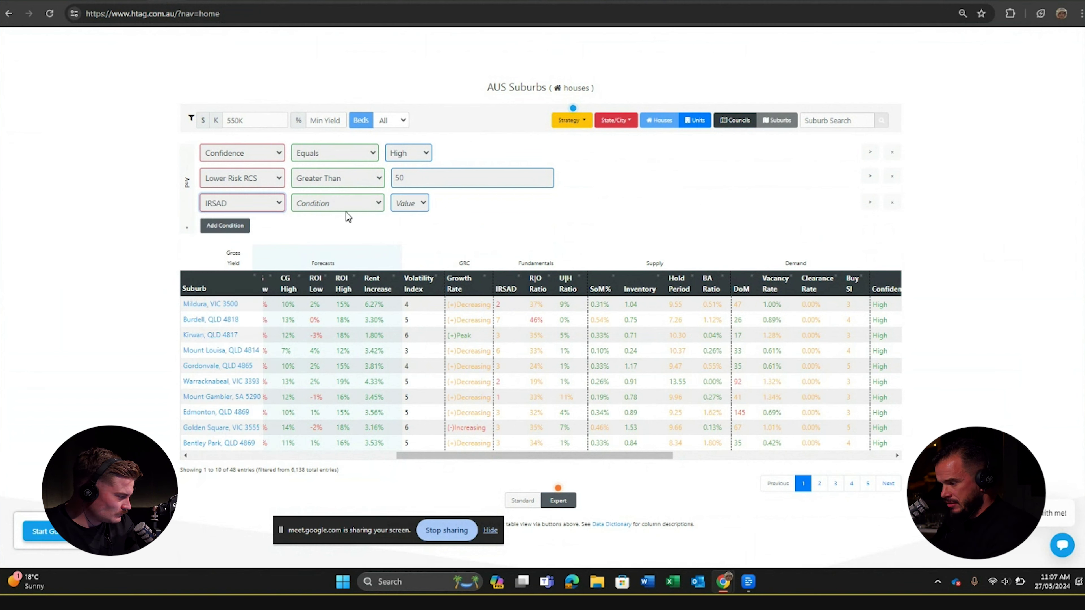
left_click(347, 204)
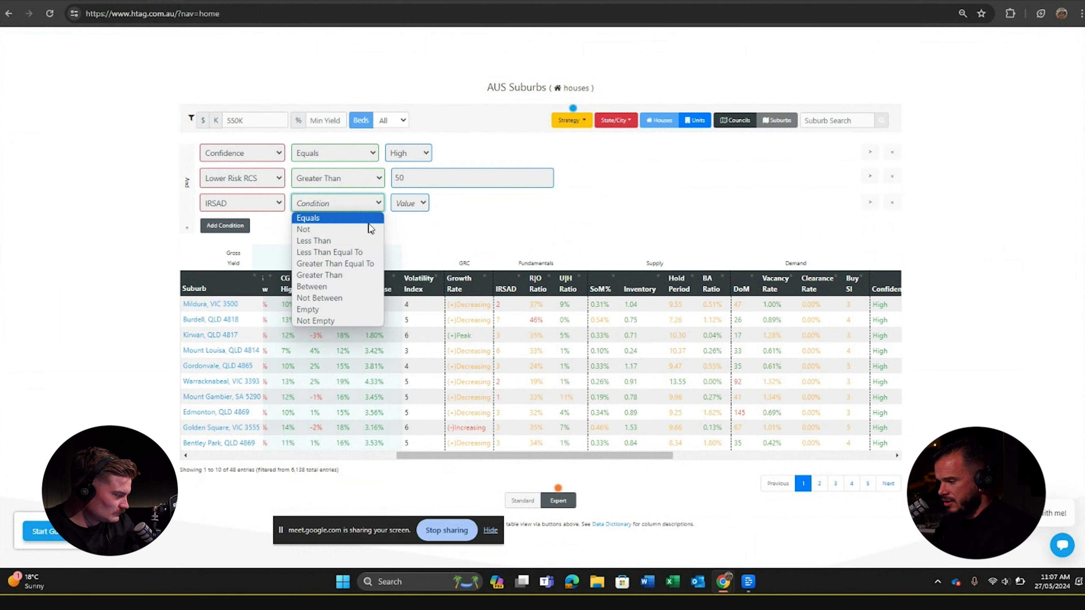
Step: Make the IRSAD condition Greater Than 2, cutting the table to 20 suburbs
left_click(346, 276)
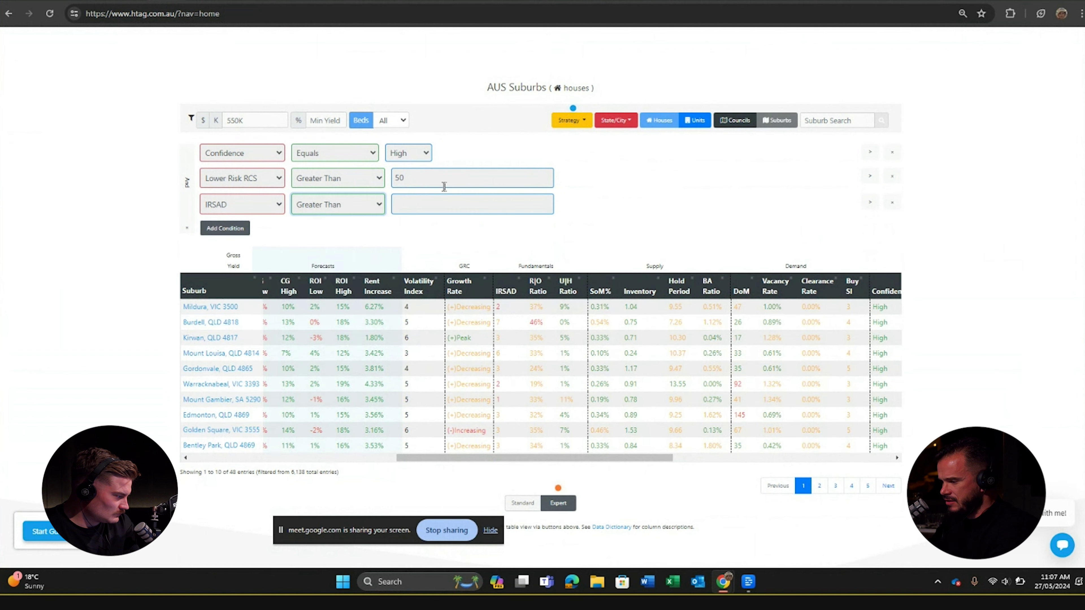
left_click(422, 204)
type("2")
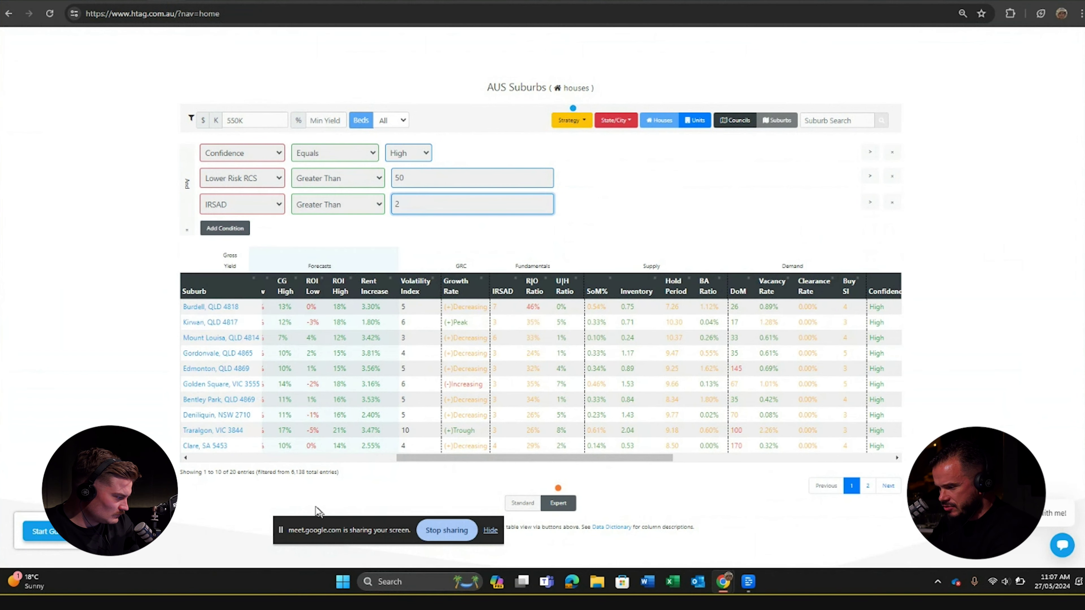
left_click(309, 500)
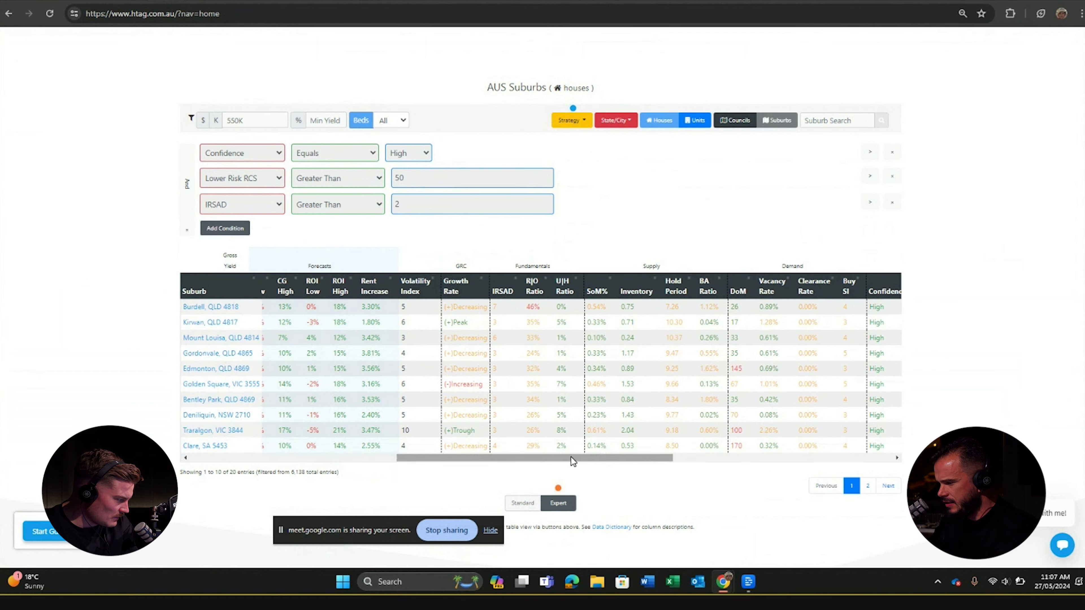
left_click_drag(572, 458, 840, 458)
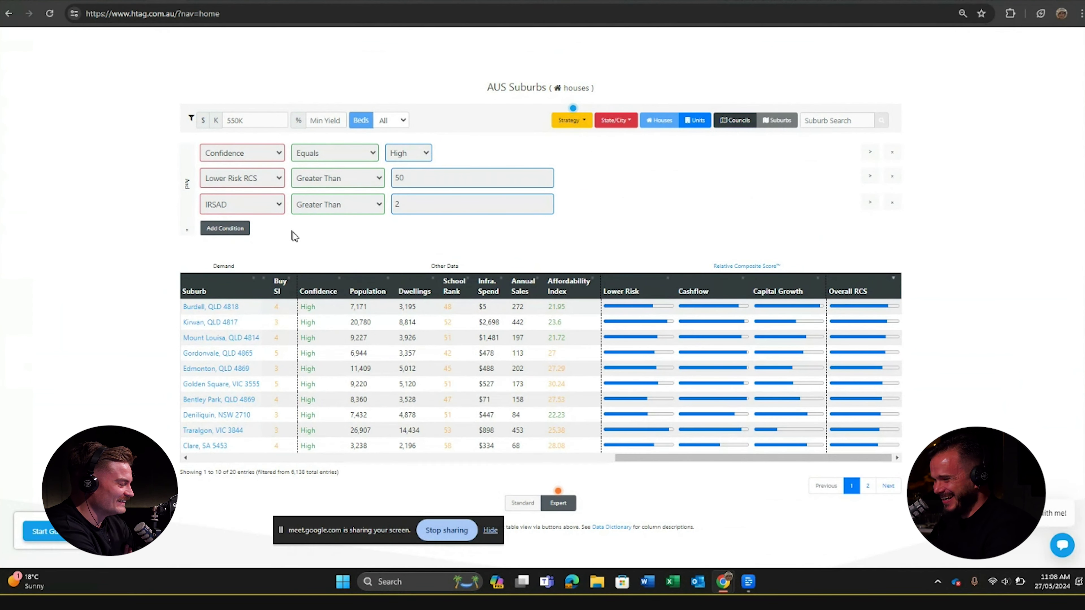
Step: Add a blank fourth filter condition row and browse its field list
left_click(224, 234)
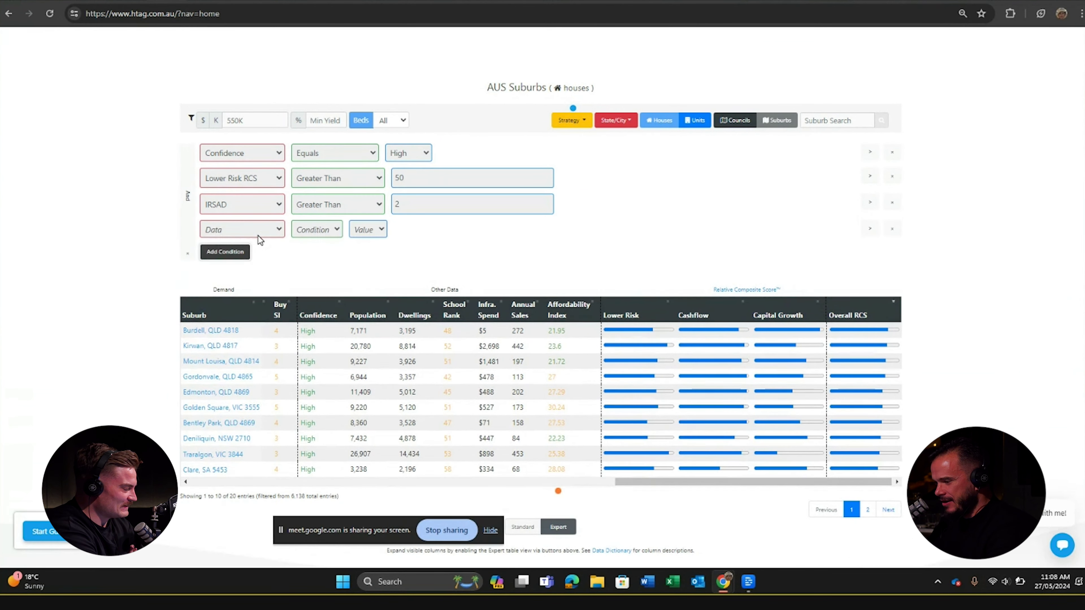
left_click(258, 233)
scroll(261, 342, "down", 3)
scroll(261, 344, "down", 2)
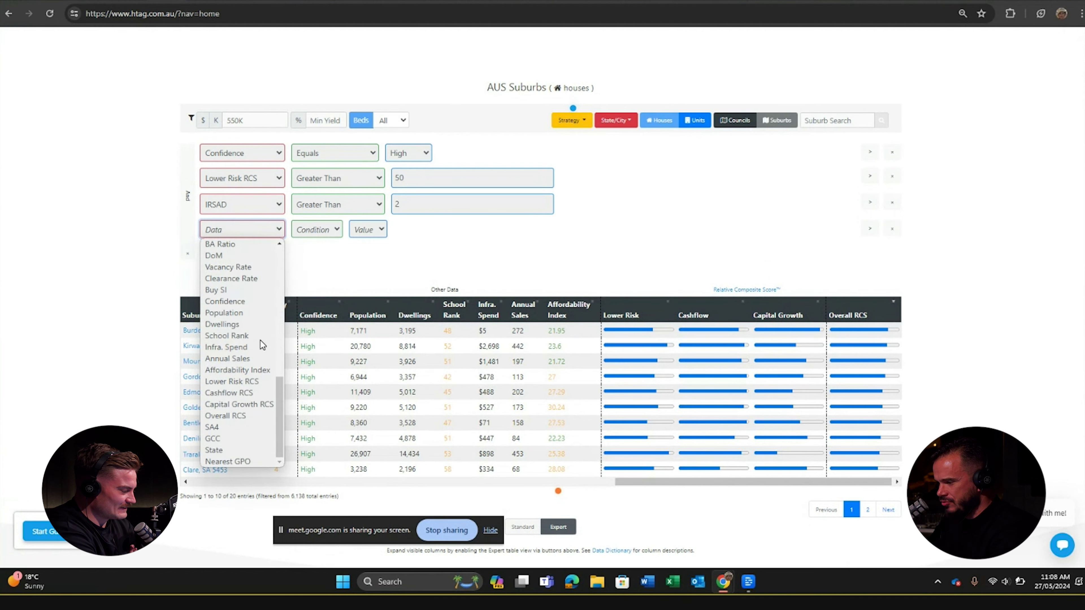
left_click(480, 279)
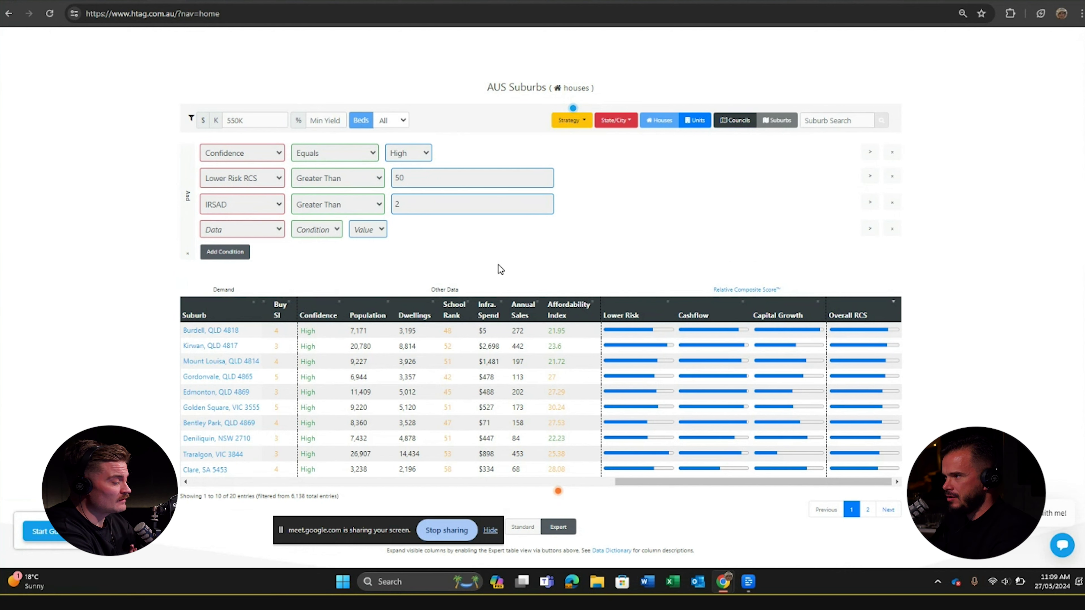
Step: Set the fourth condition to Affordability Index Less Than 35
left_click(263, 229)
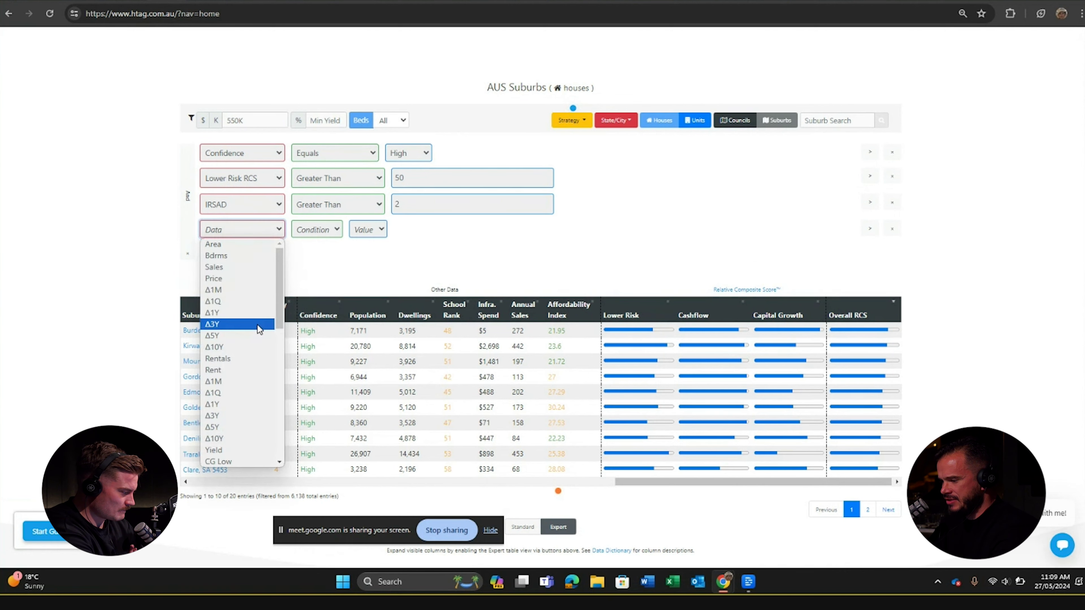
scroll(256, 325, "down", 5)
scroll(256, 325, "down", 3)
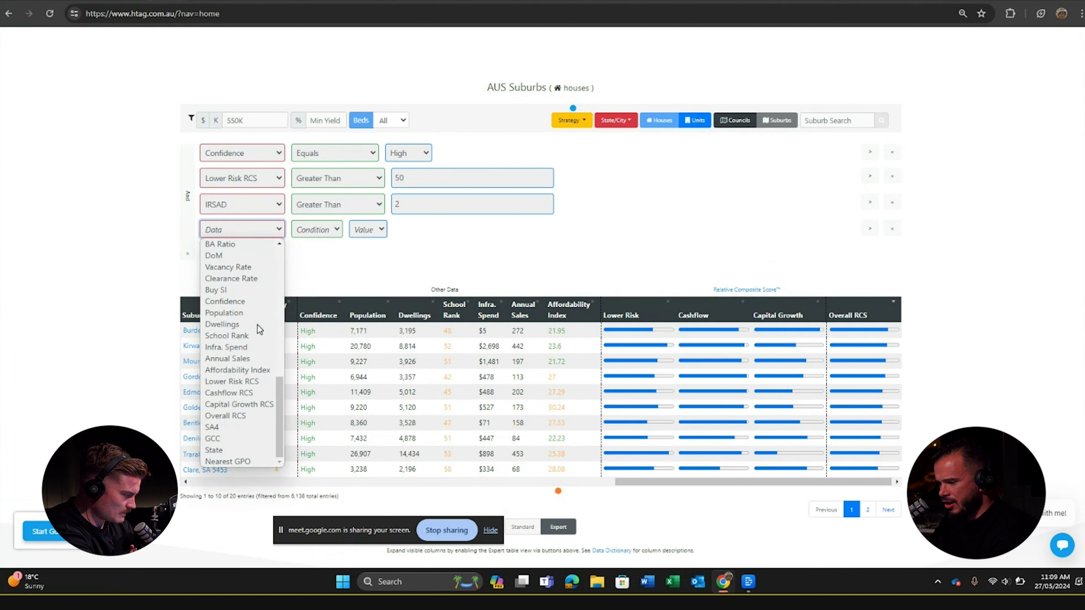
left_click(237, 370)
left_click(307, 231)
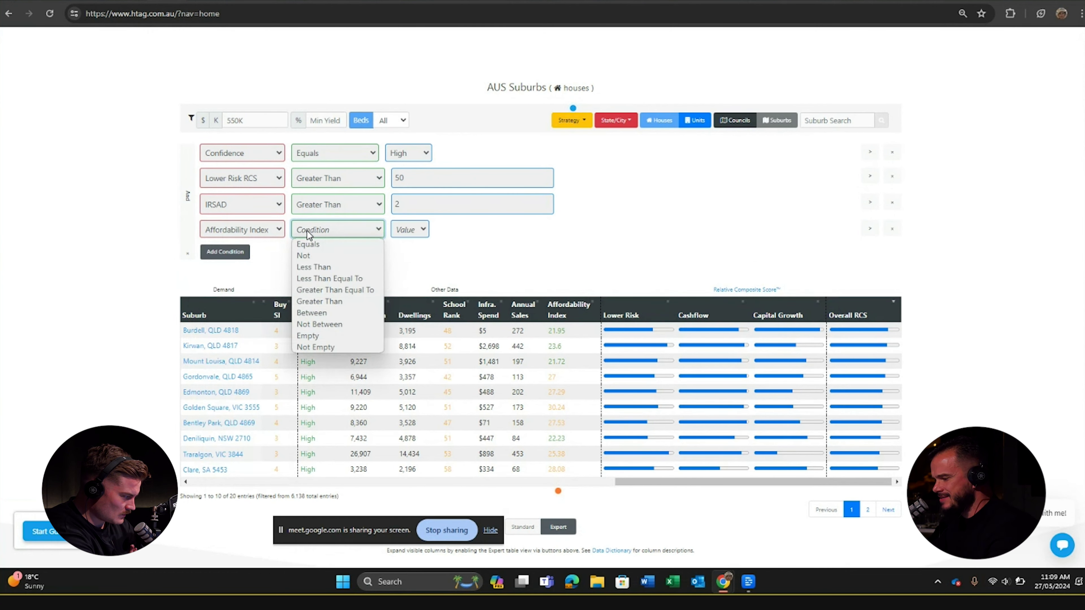
left_click(314, 267)
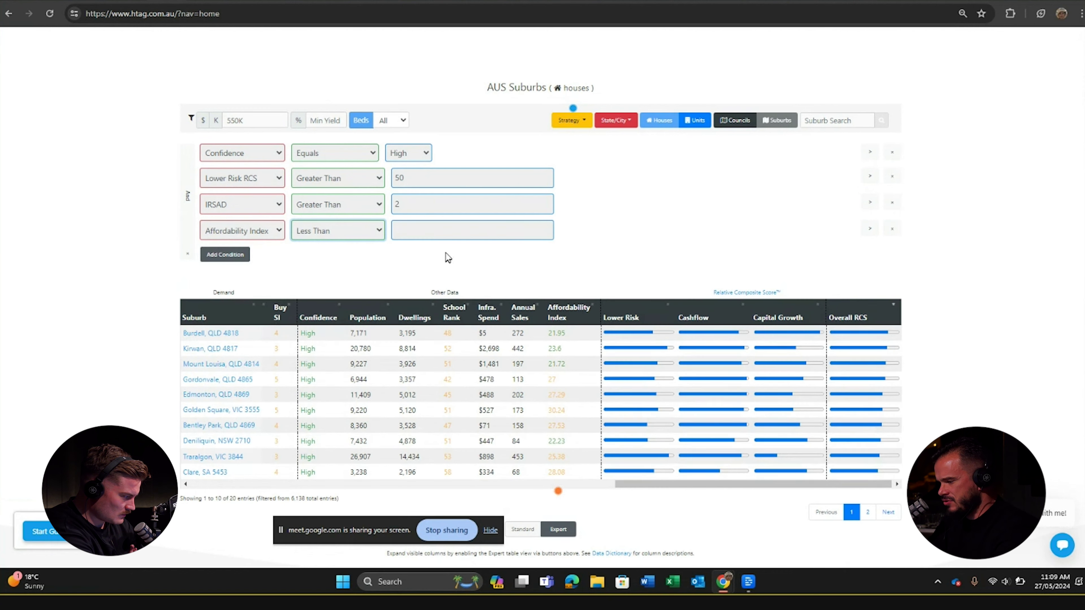
left_click(440, 229)
type("35")
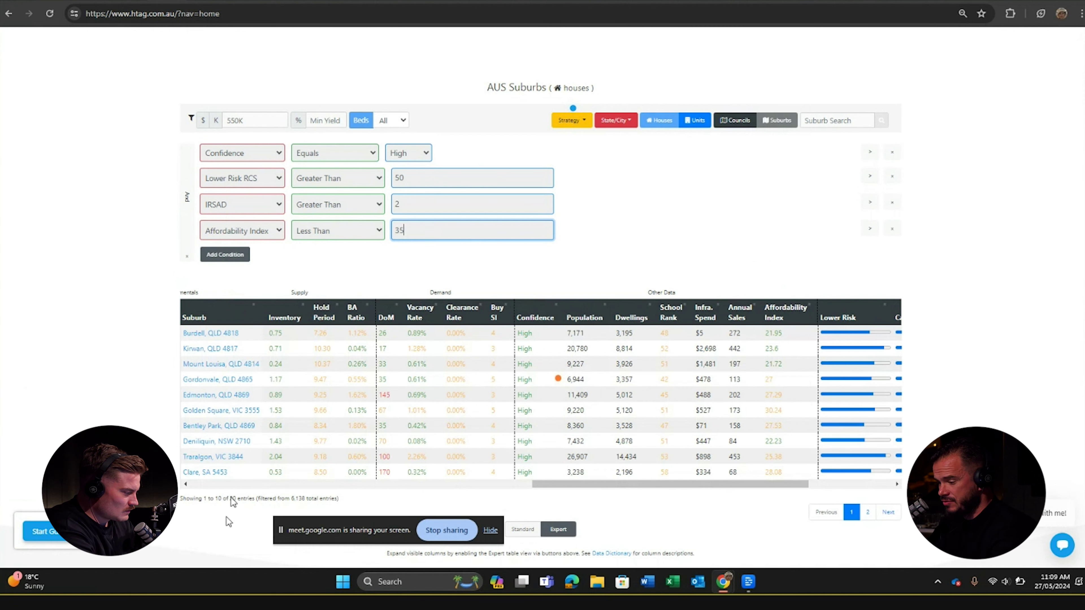
left_click_drag(246, 497, 223, 498)
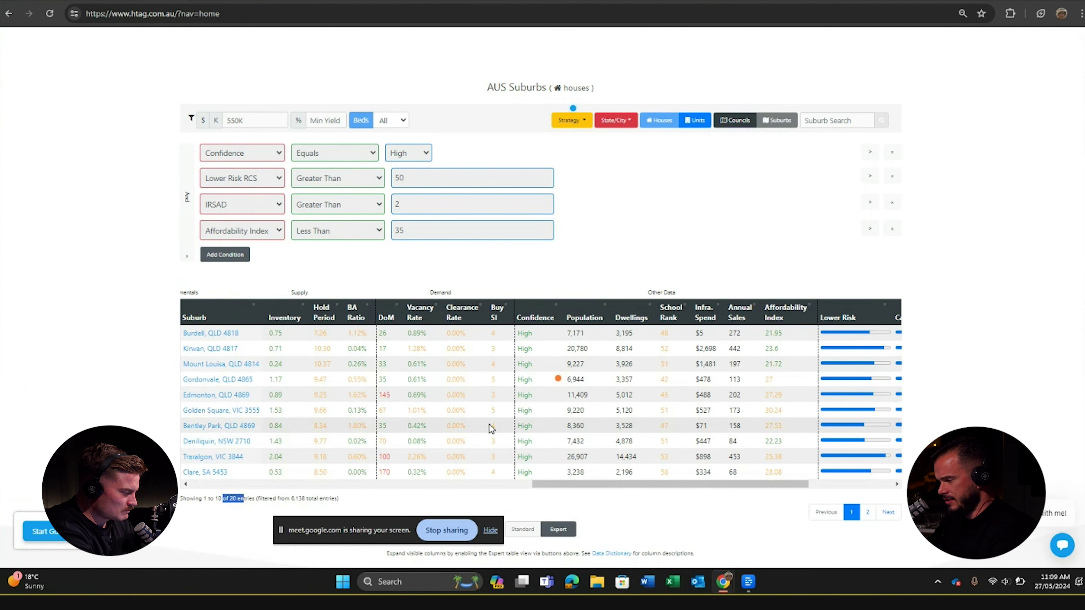
left_click(939, 394)
scroll(983, 385, "down", 1)
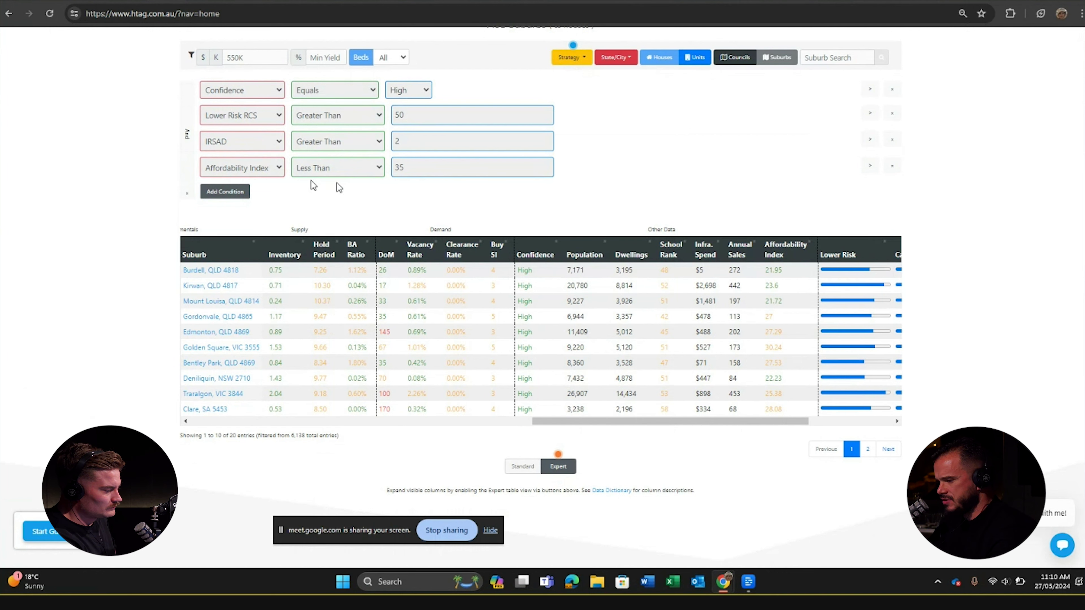
Step: Add a fifth condition requiring SoM% Less Than 1 and apply it
left_click(224, 194)
left_click(262, 193)
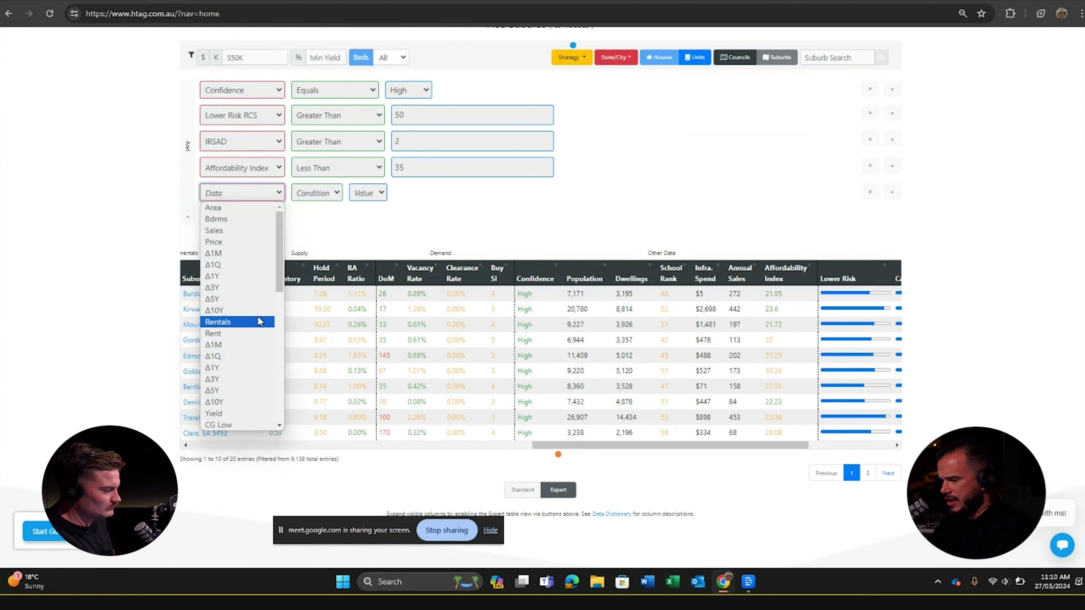
scroll(258, 317, "down", 3)
scroll(258, 317, "up", 2)
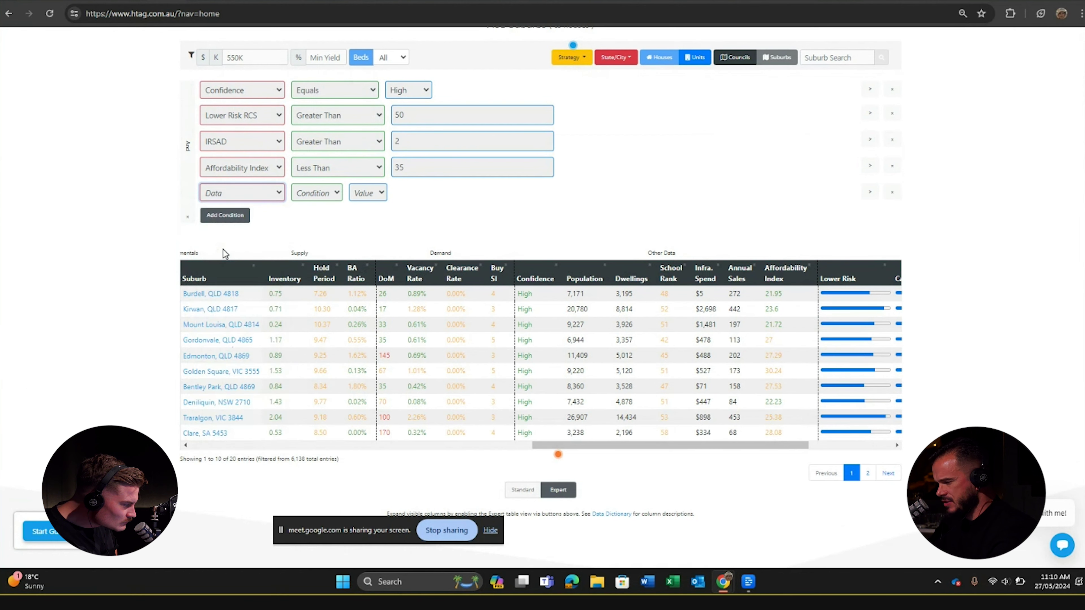
key("Escape")
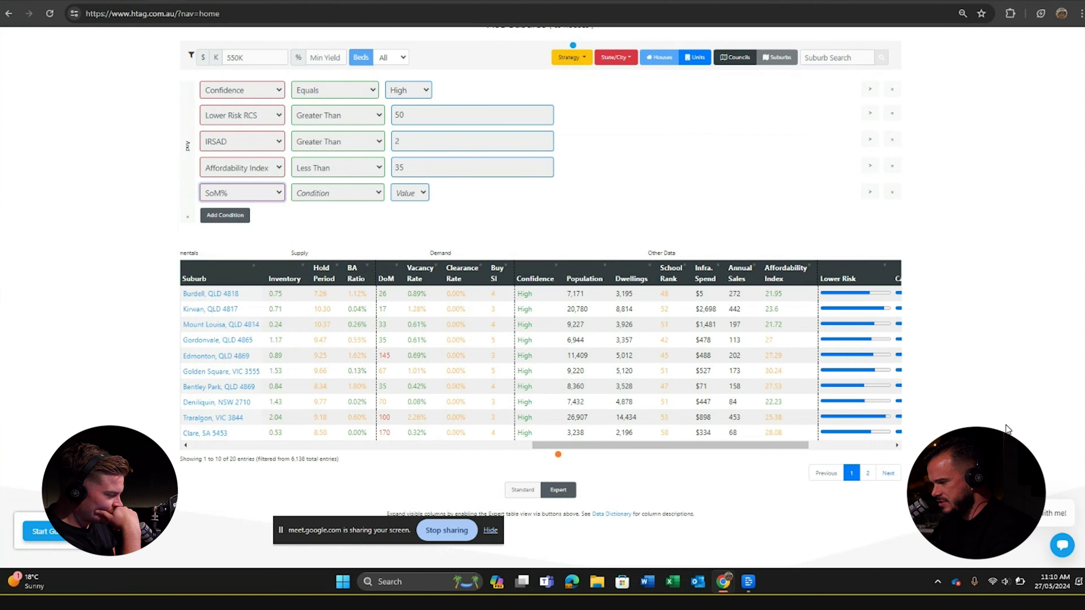
left_click(330, 196)
left_click(316, 230)
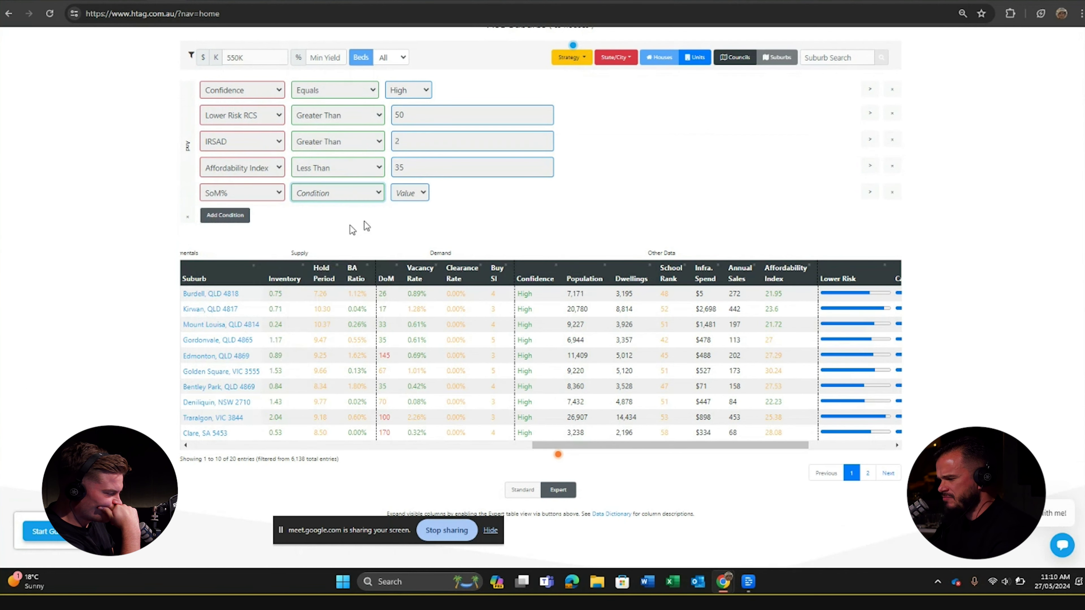
left_click(416, 194)
type("1")
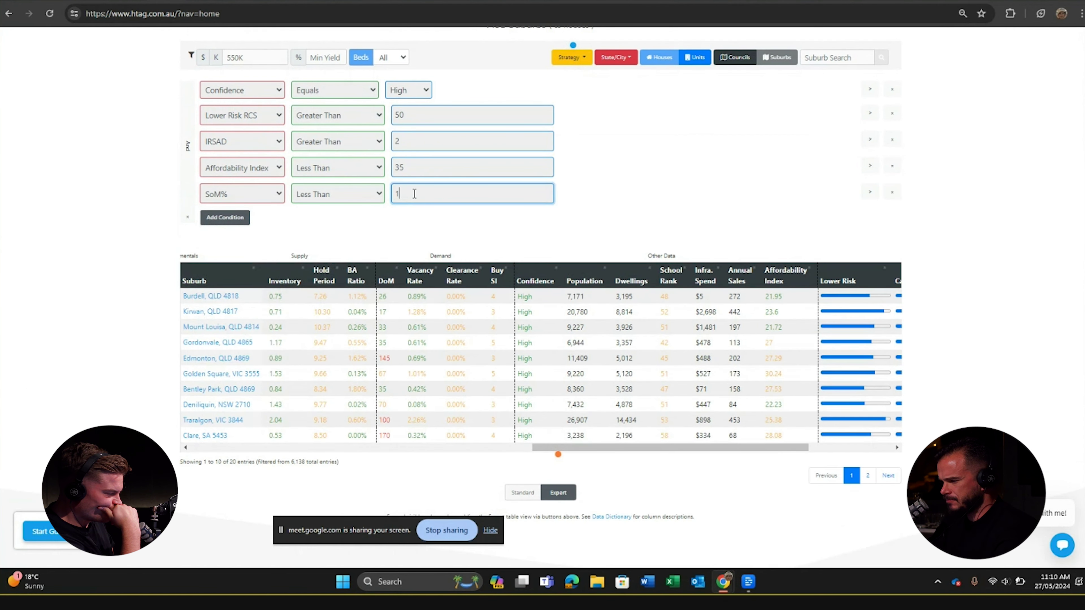
left_click(76, 297)
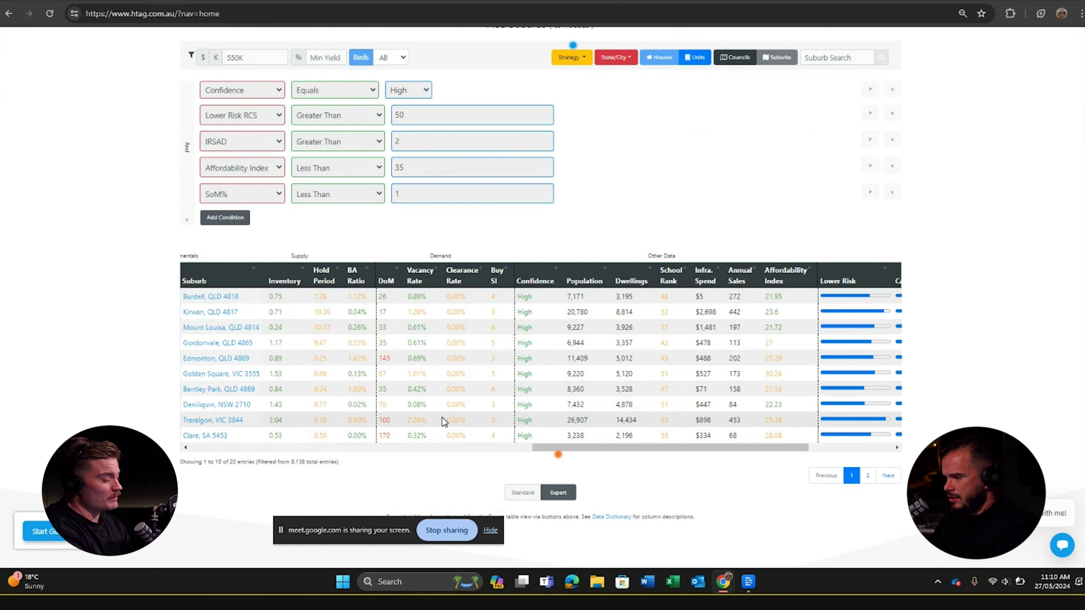
scroll(516, 235, "up", 4)
scroll(516, 235, "down", 3)
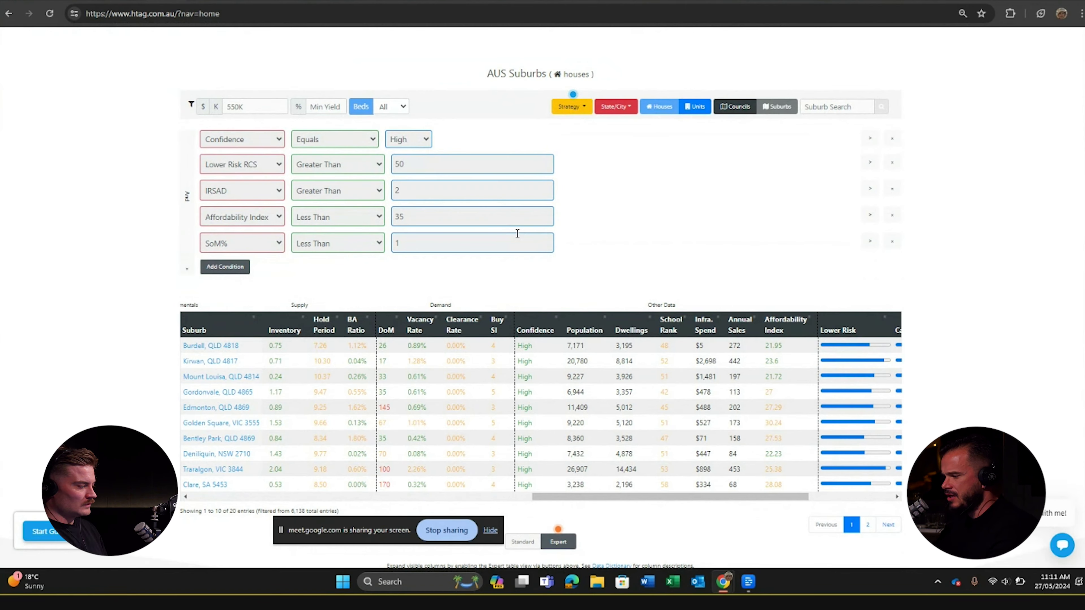
Step: Go to the Data Dictionary page from the Support menu
scroll(516, 233, "up", 5)
scroll(515, 232, "up", 5)
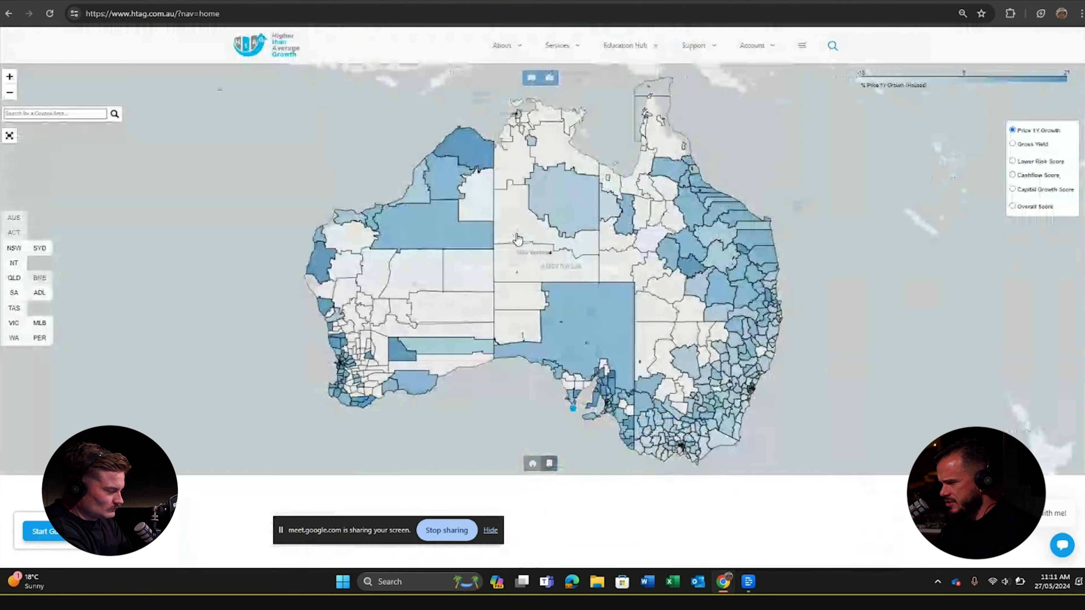
mouse_move(559, 45)
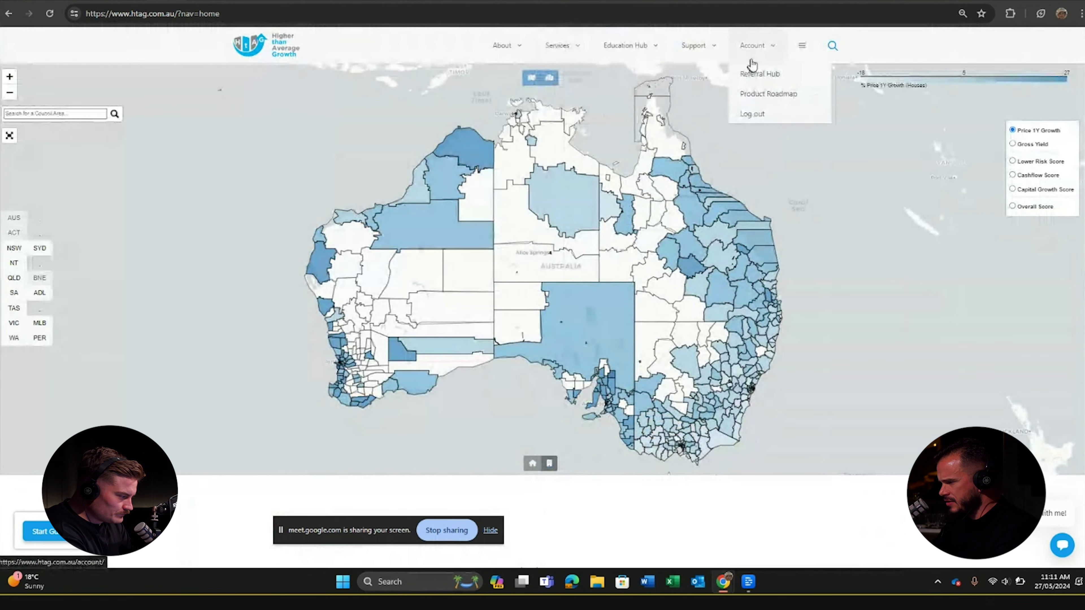
mouse_move(698, 44)
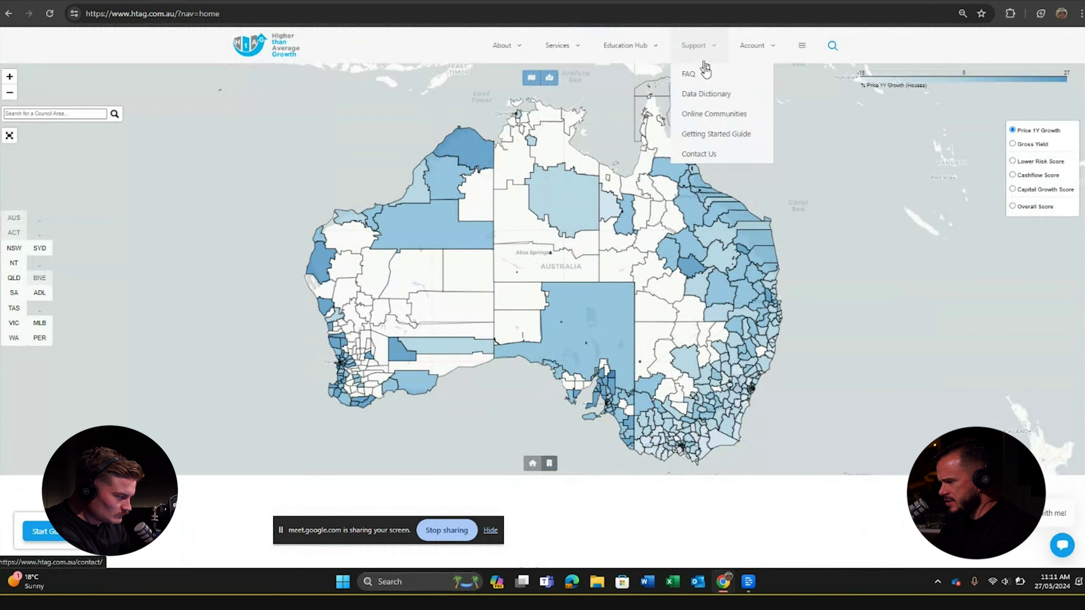
right_click(704, 97)
left_click(752, 110)
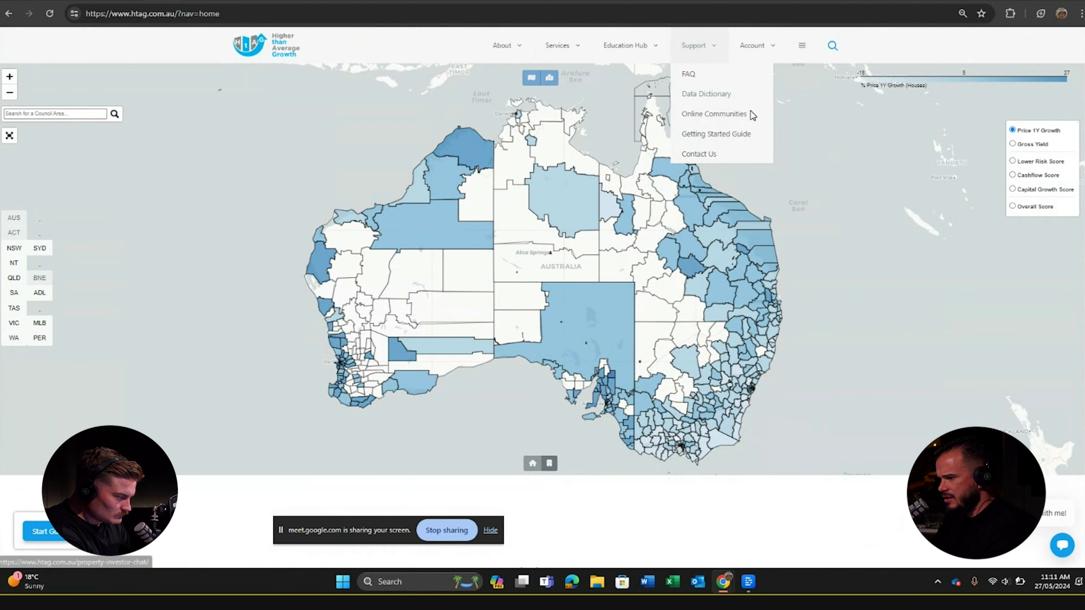
left_click(718, 94)
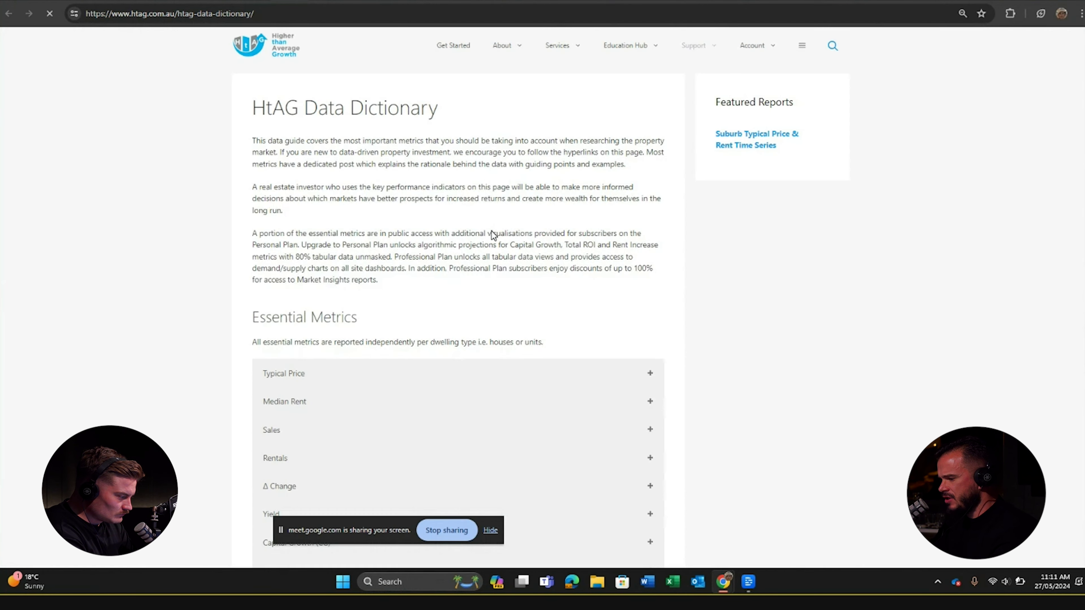
Step: Read the Typical Price and Stock on Market & SoM% explanations, then return to the suburbs table
scroll(491, 235, "down", 3)
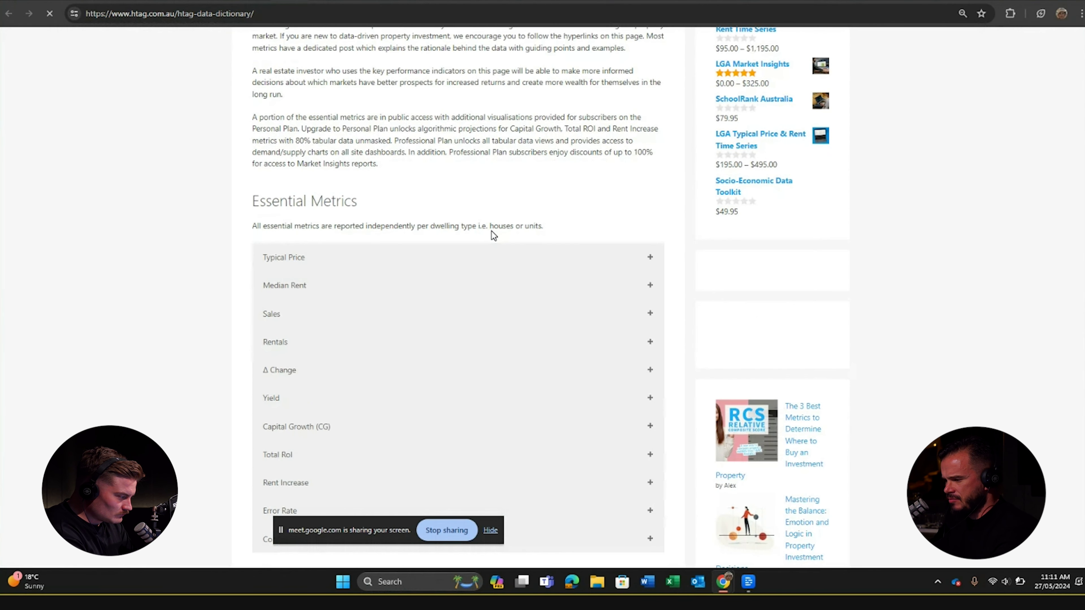
scroll(492, 233, "down", 2)
left_click(347, 189)
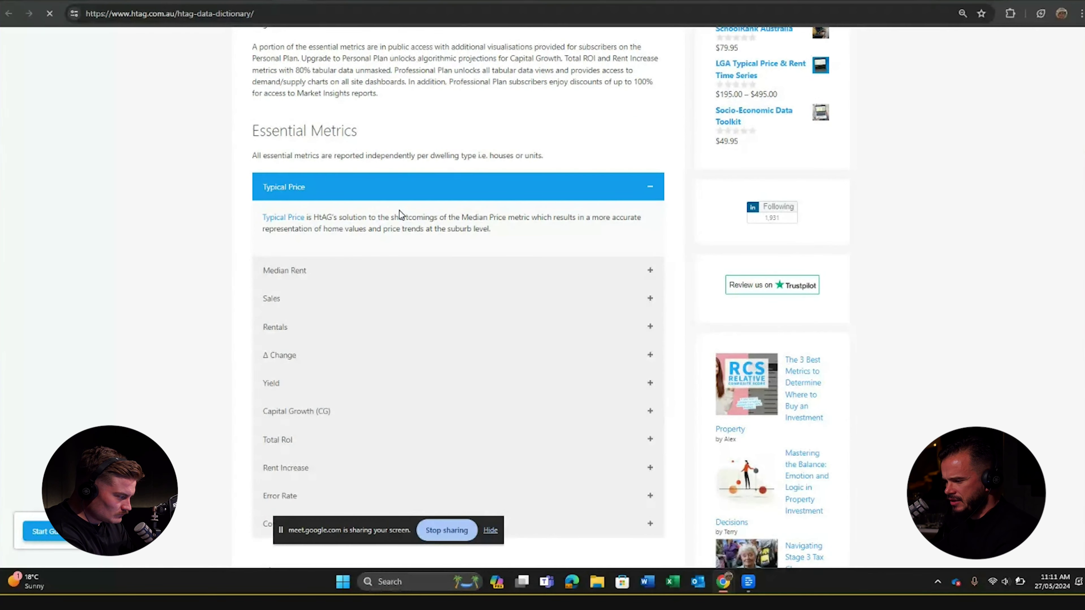
scroll(401, 213, "down", 15)
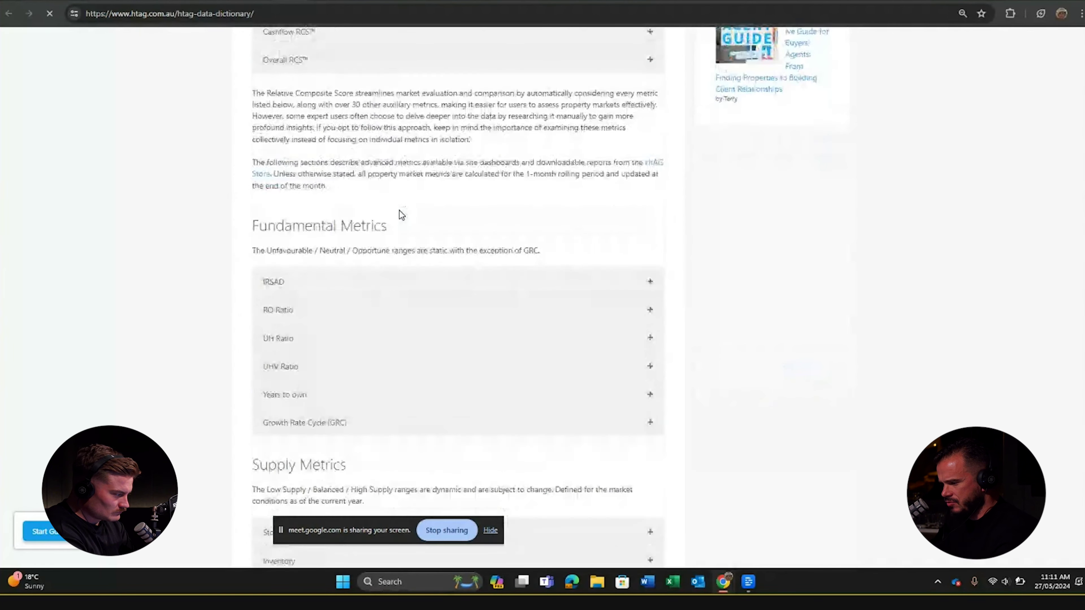
scroll(401, 213, "down", 6)
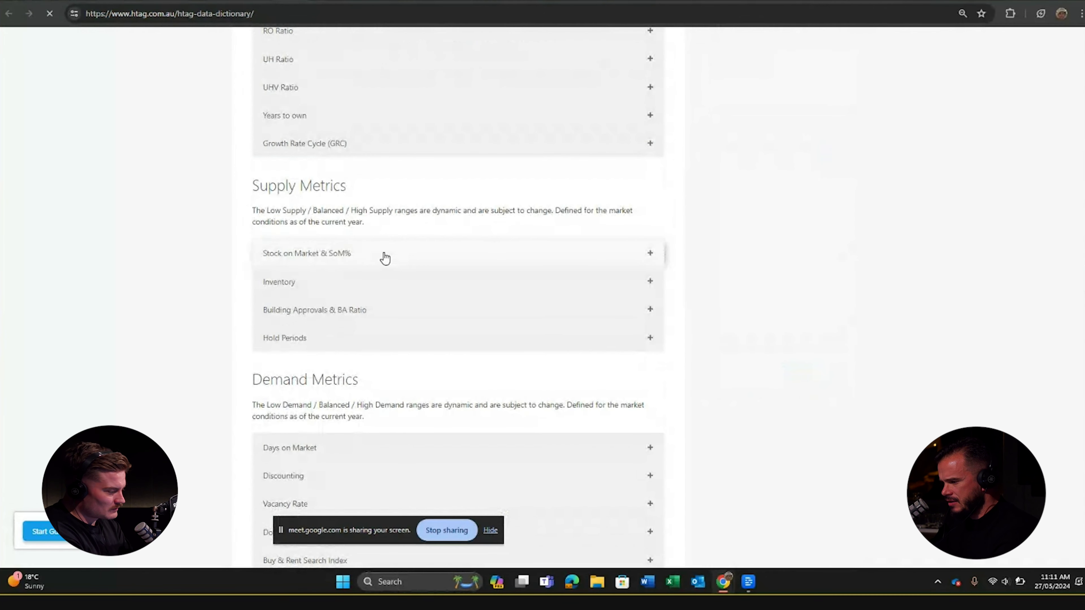
left_click(385, 259)
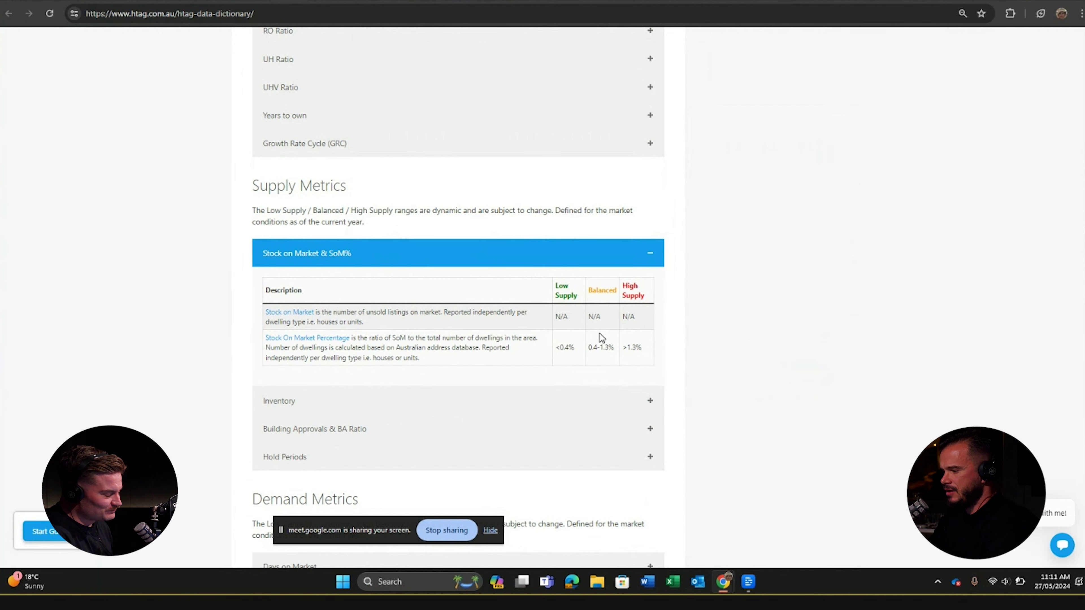
key("alt+Left")
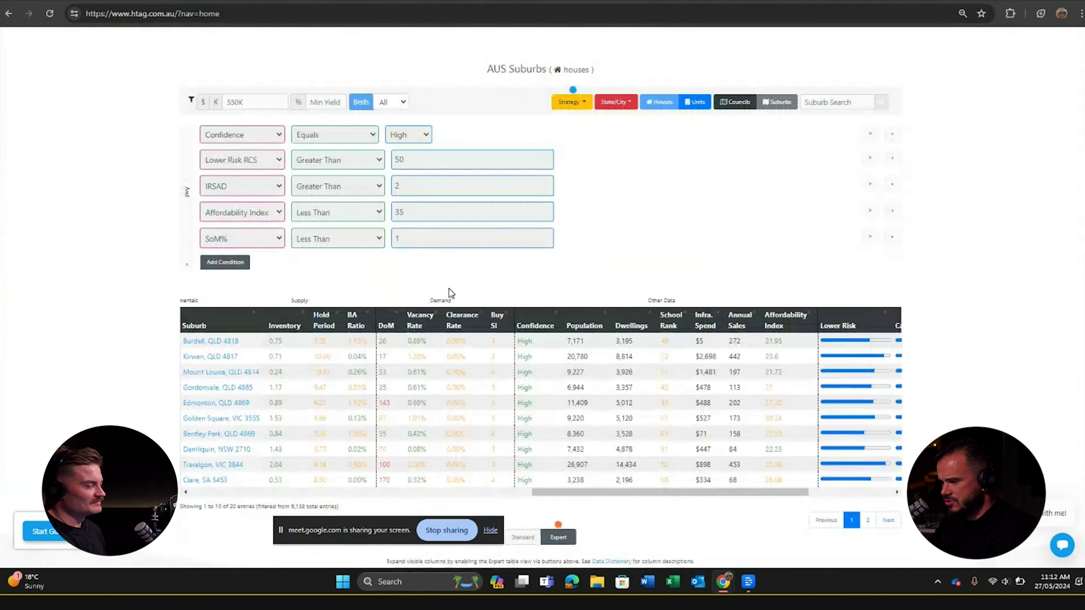
Step: Add a new filter condition row on the Inventory field
left_click(226, 262)
left_click(260, 264)
scroll(237, 384, "down", 10)
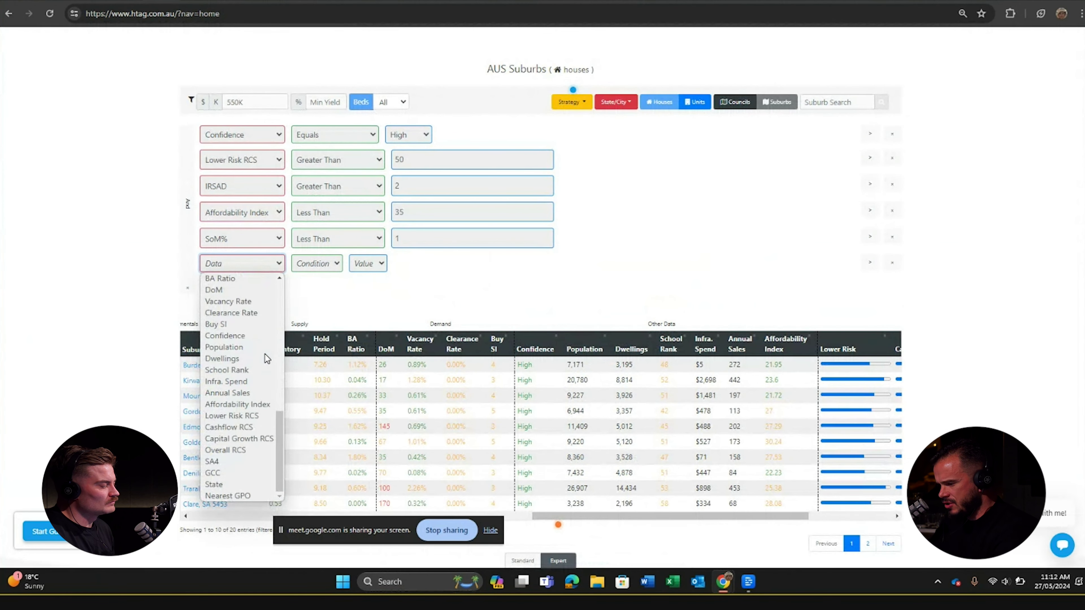
scroll(235, 397, "up", 3)
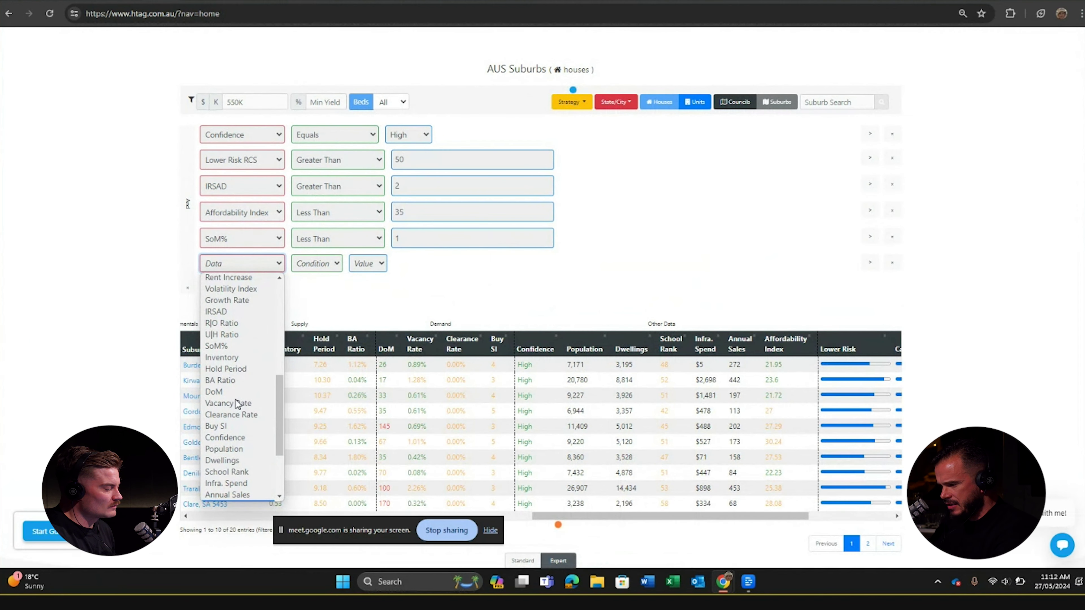
left_click(221, 359)
Step: Set Inventory to Less Than 1, leaving 8 suburbs, then check the dictionary's Inventory ranges
left_click(322, 265)
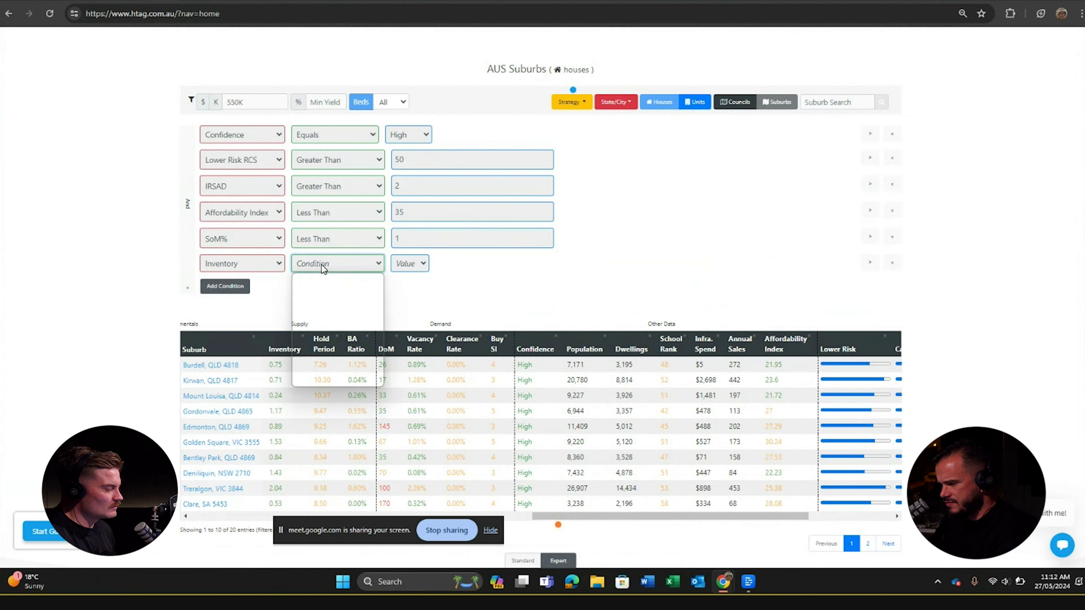
left_click(345, 334)
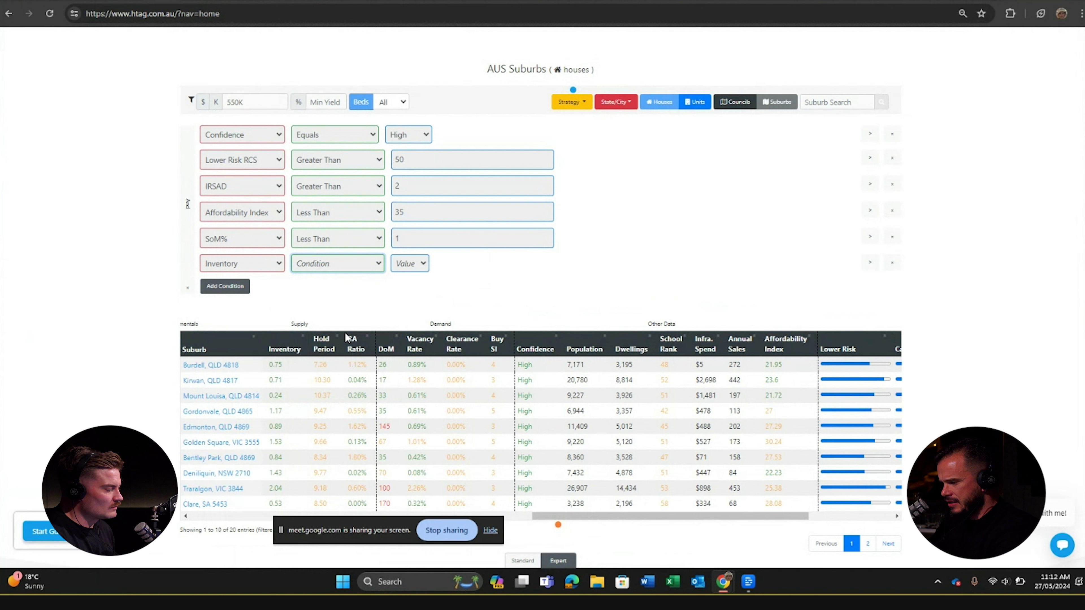
left_click(342, 272)
left_click(341, 304)
left_click(442, 264)
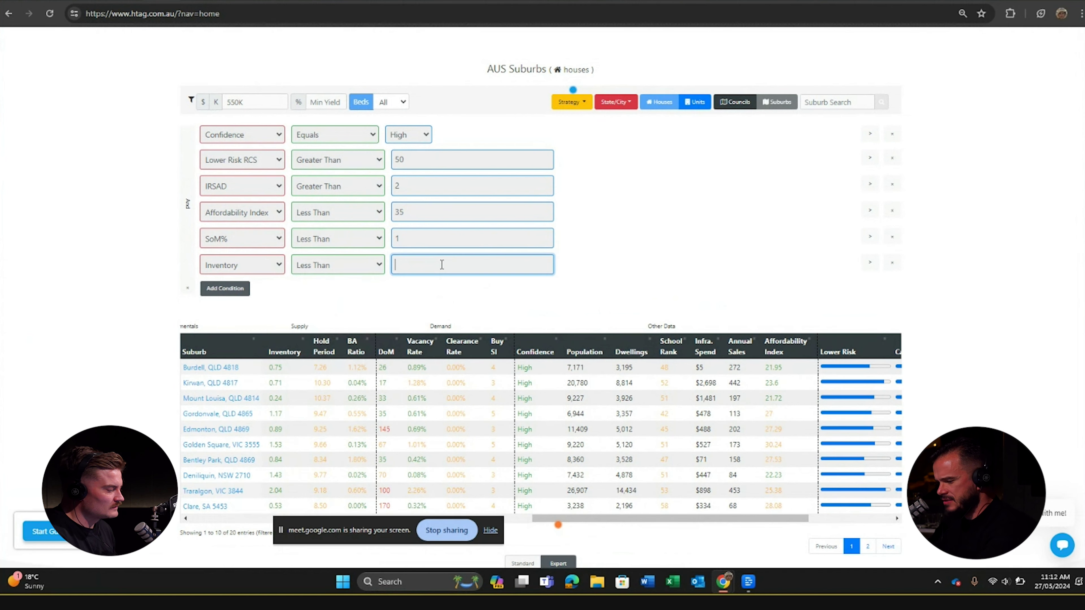
type("1.5")
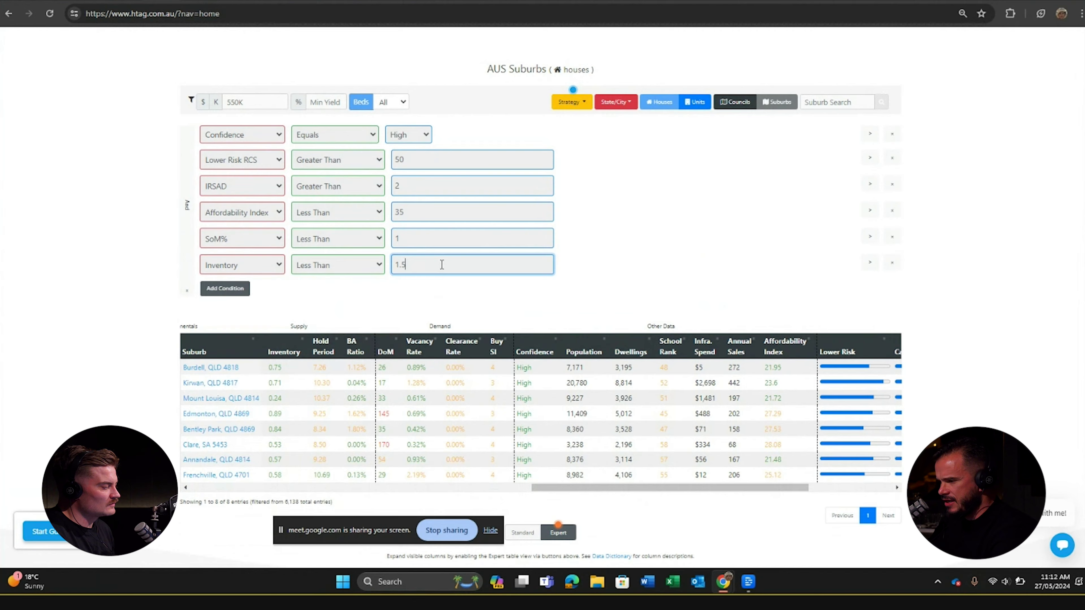
key("ctrl+Tab")
scroll(730, 286, "down", 2)
Step: Read the Inventory supply ranges in the Data Dictionary, then go back to the suburb filters
left_click(592, 294)
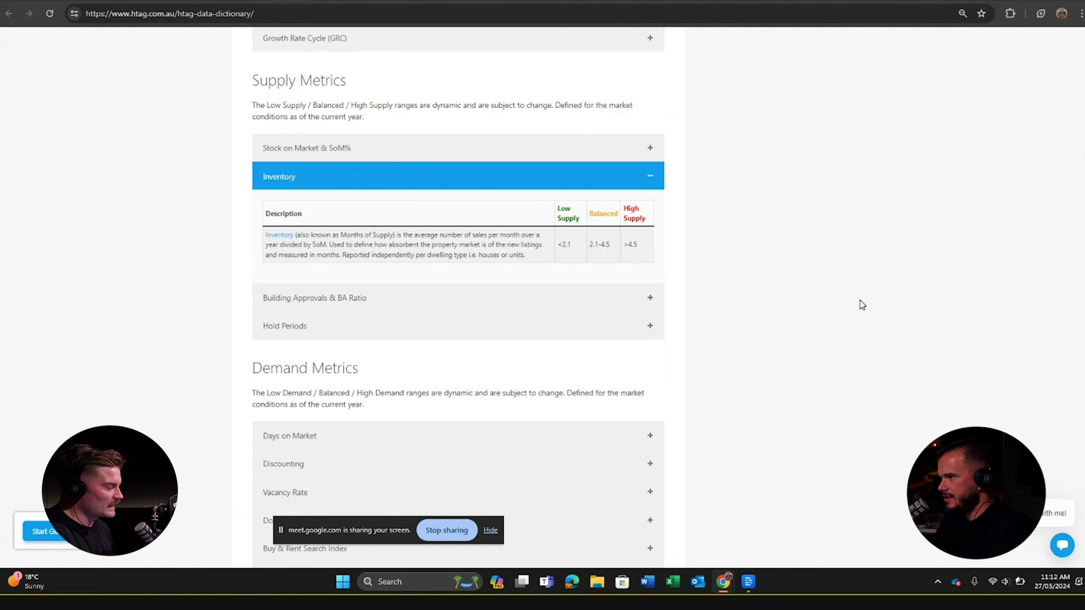
scroll(859, 300, "up", 1)
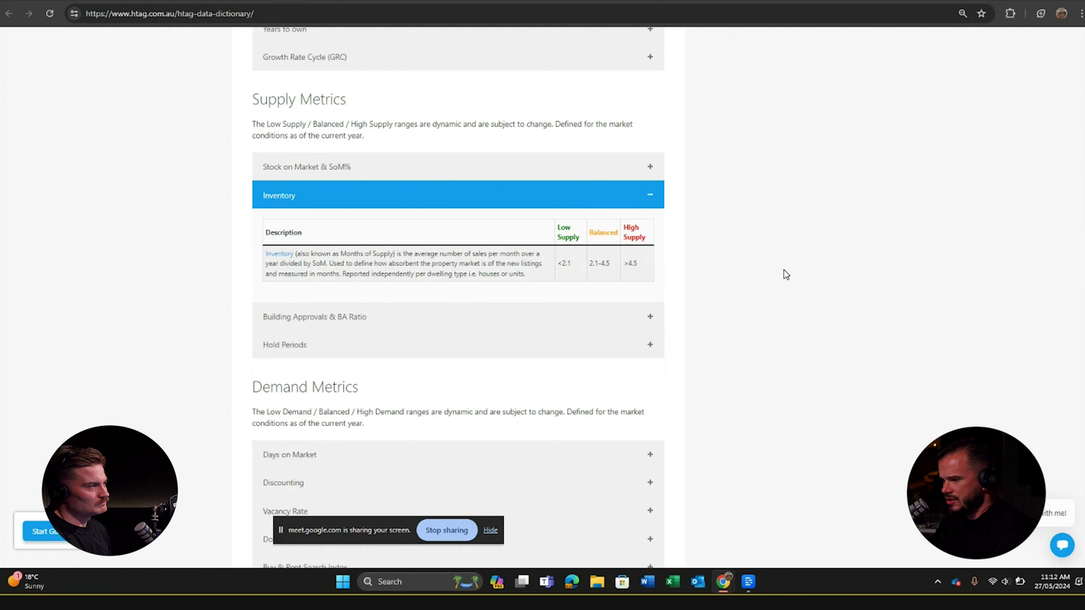
key("ctrl+Tab")
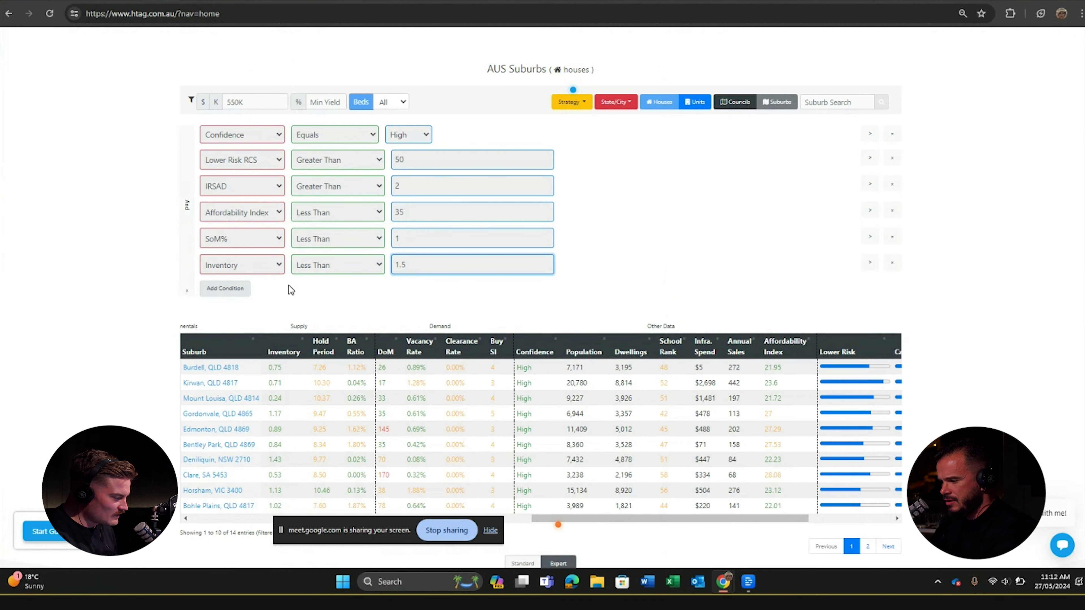
Step: Add a blank filter condition below the Inventory row, leaving its data field unchosen
left_click(225, 288)
left_click(257, 290)
left_click(121, 279)
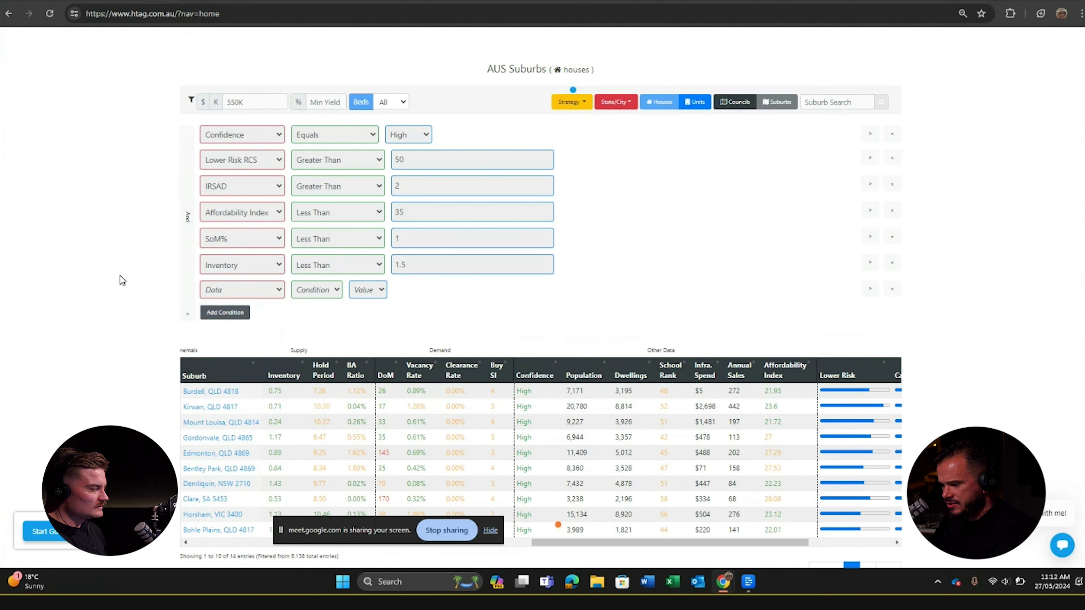
scroll(121, 279, "down", 2)
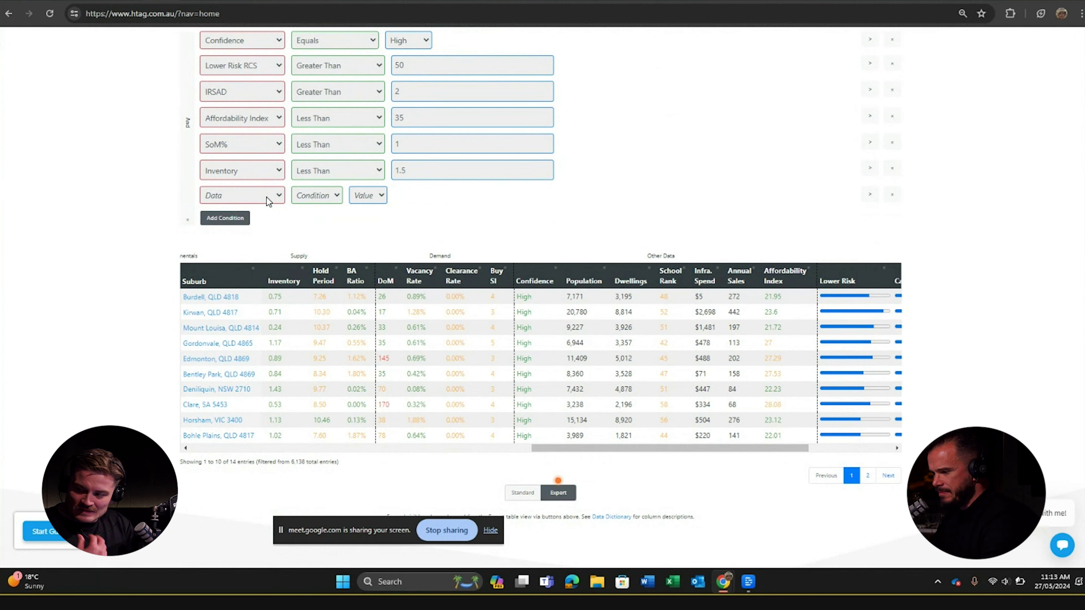
Step: Set the new condition to BA Ratio Less Than 1, then raise the threshold to 1.5
left_click(266, 197)
scroll(257, 388, "down", 5)
scroll(259, 393, "down", 4)
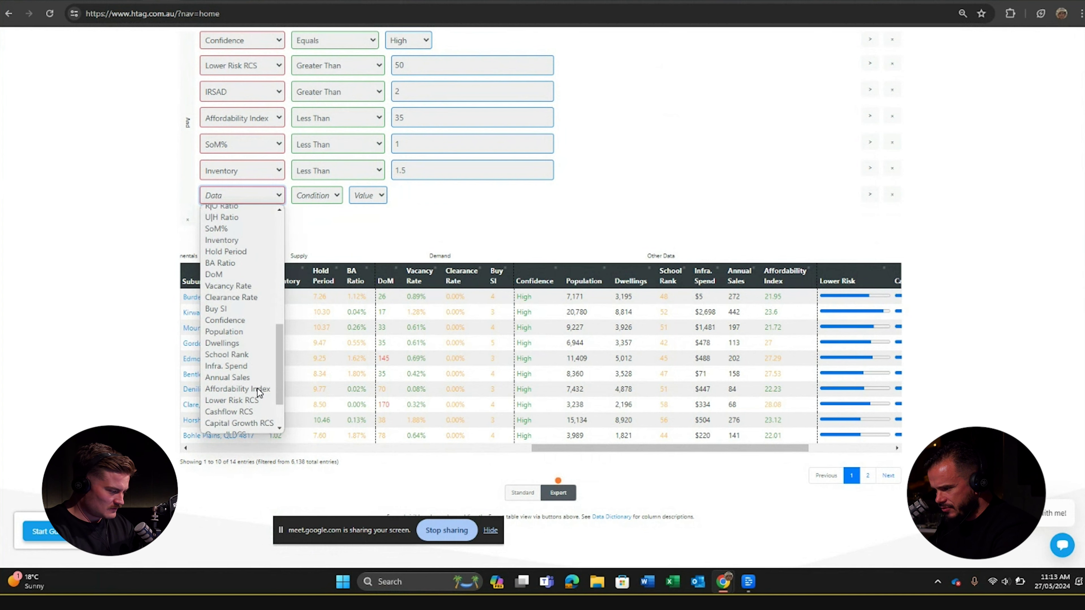
left_click(231, 264)
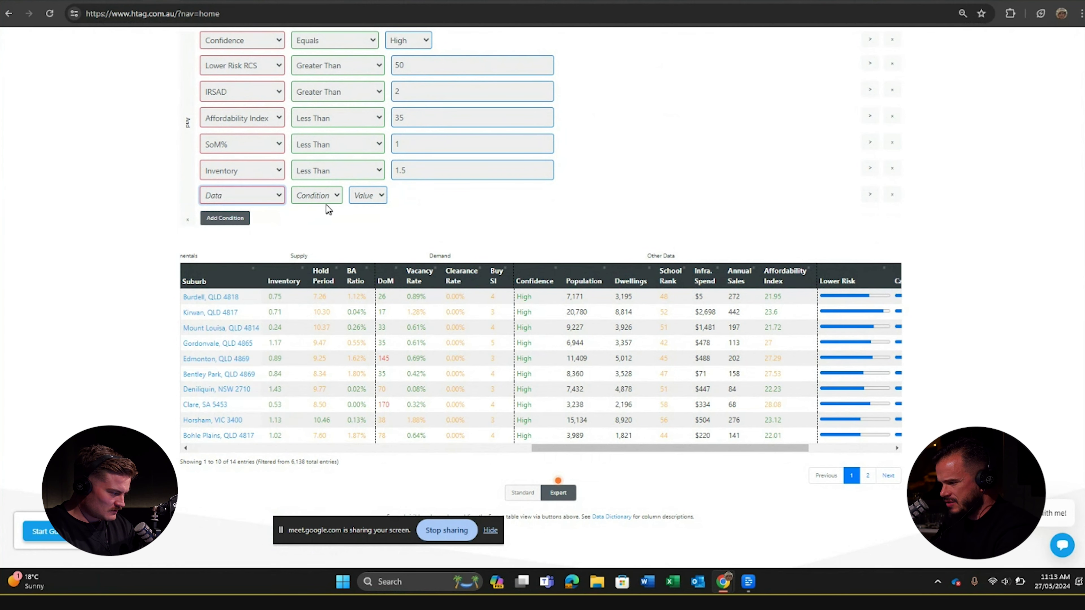
left_click(324, 198)
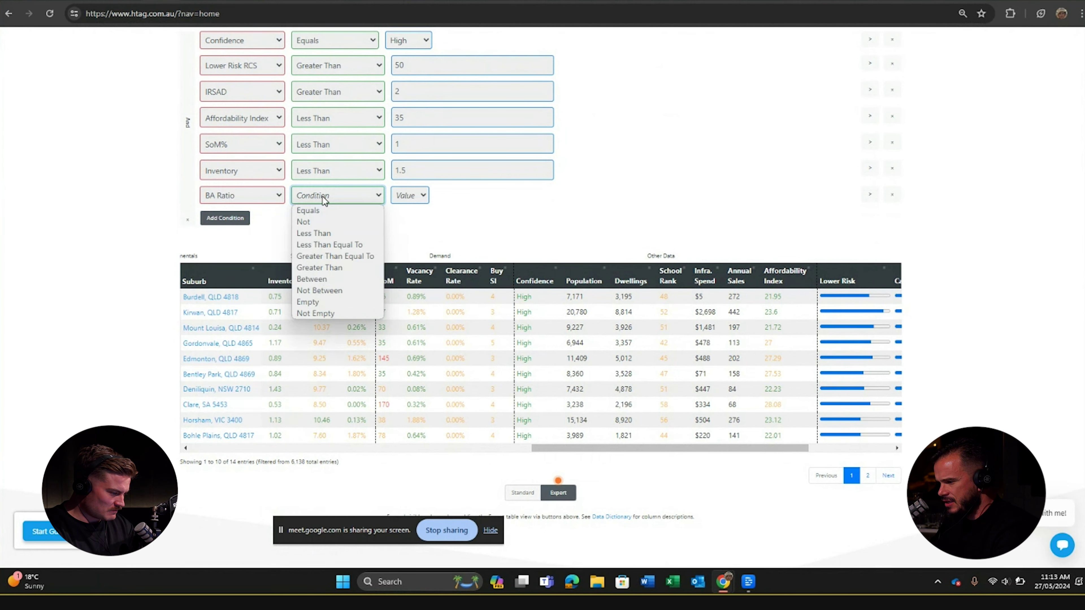
left_click(339, 233)
left_click(422, 198)
type("1")
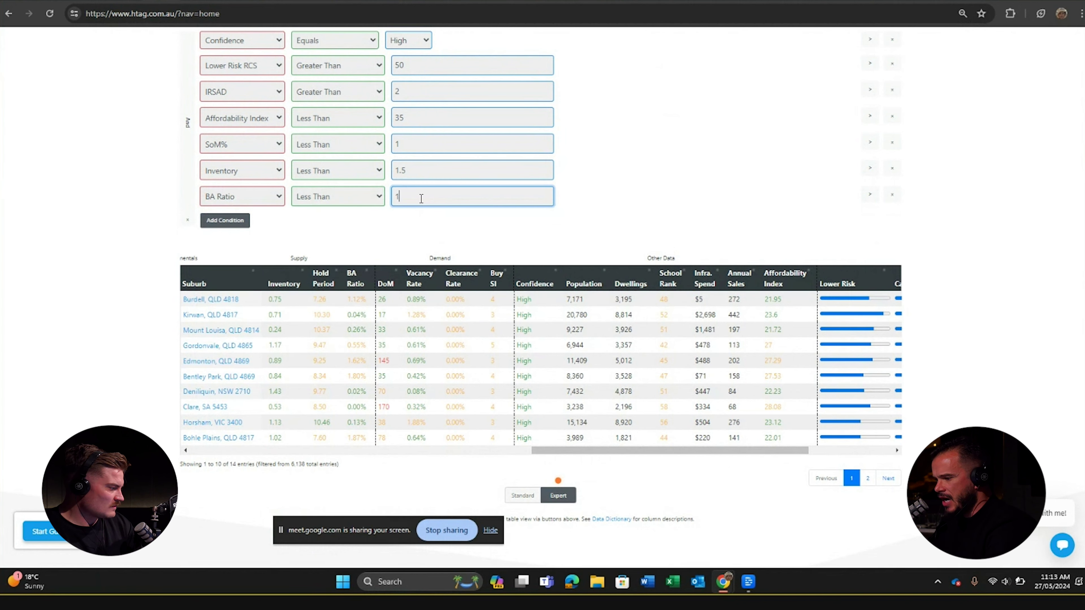
left_click(121, 236)
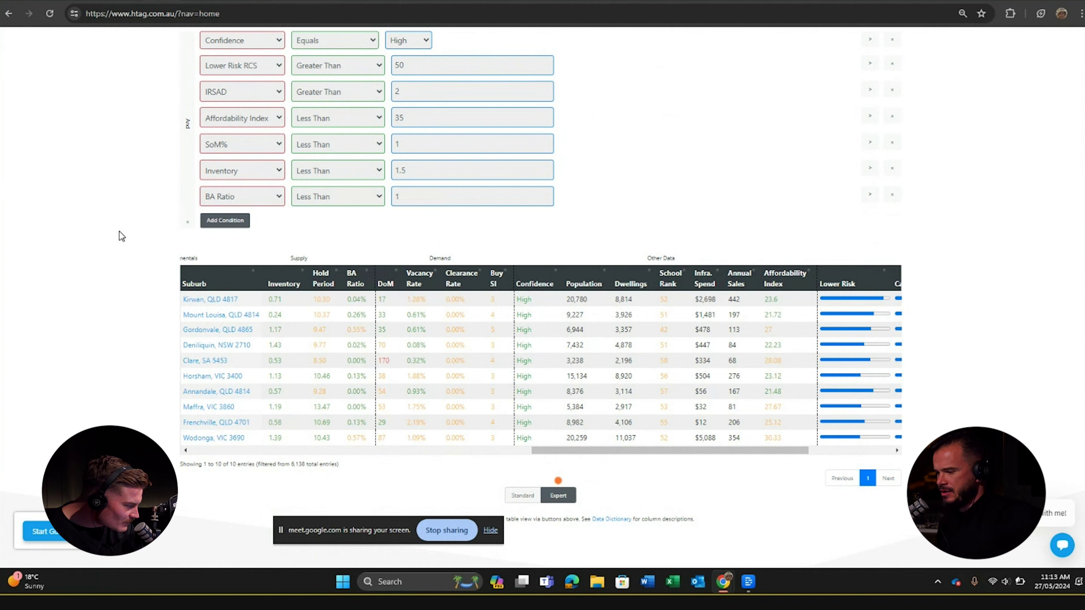
left_click(427, 196)
type("1.")
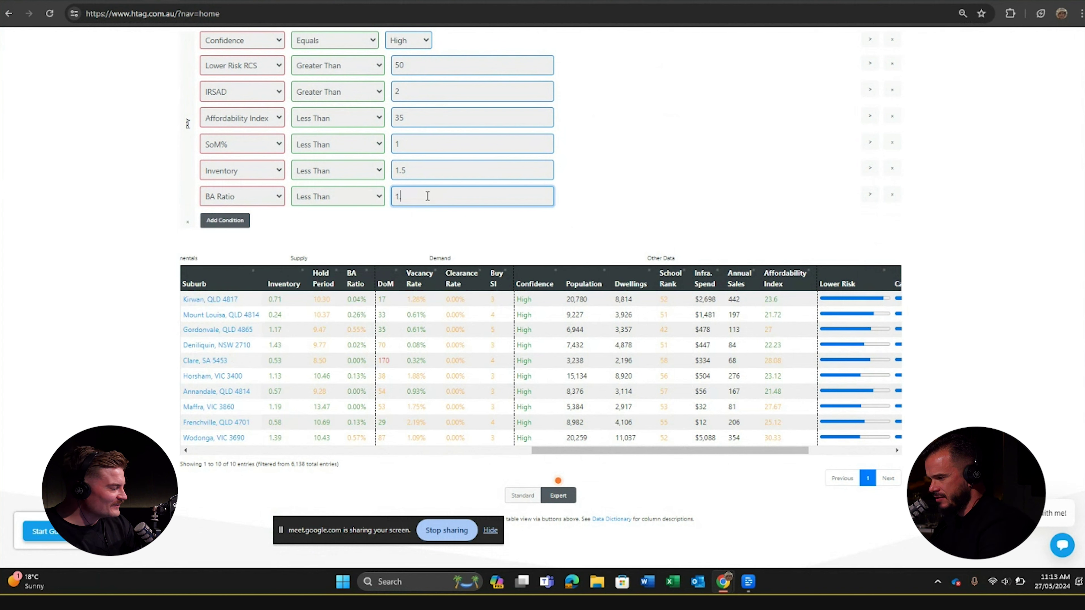
type("5")
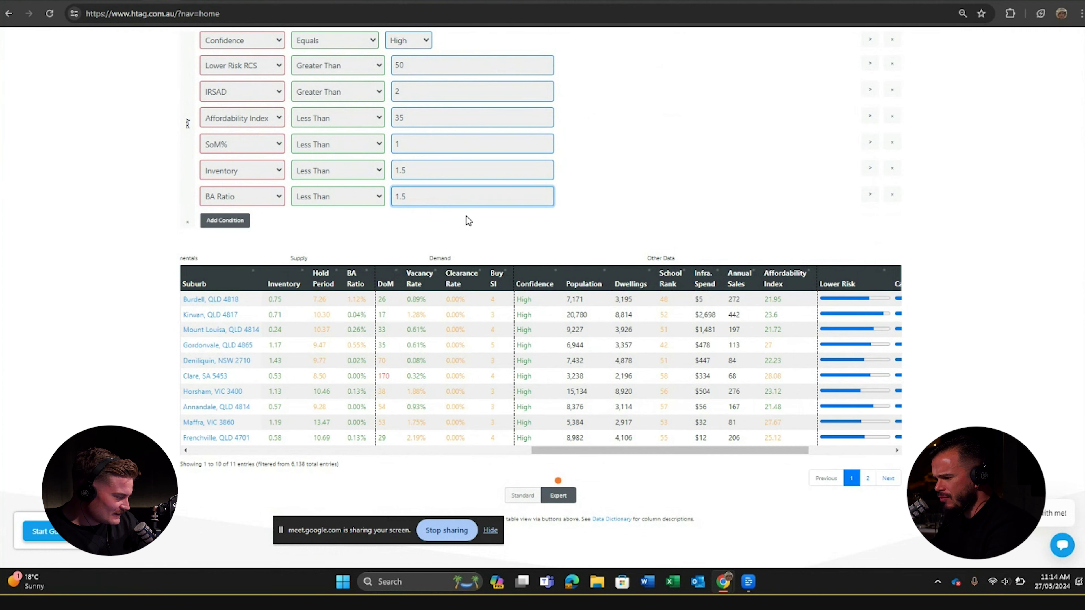
Step: Add an eighth, blank filter condition beneath the BA Ratio row
left_click(230, 223)
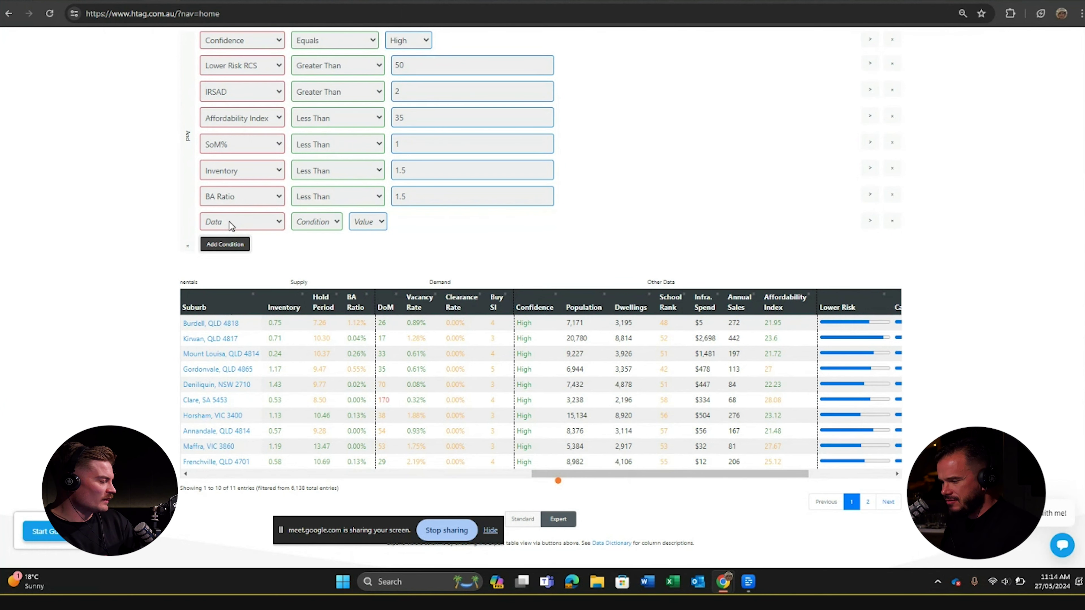
Step: Set the new condition to Hold Period Greater Than 7
left_click(241, 223)
scroll(251, 300, "down", 5)
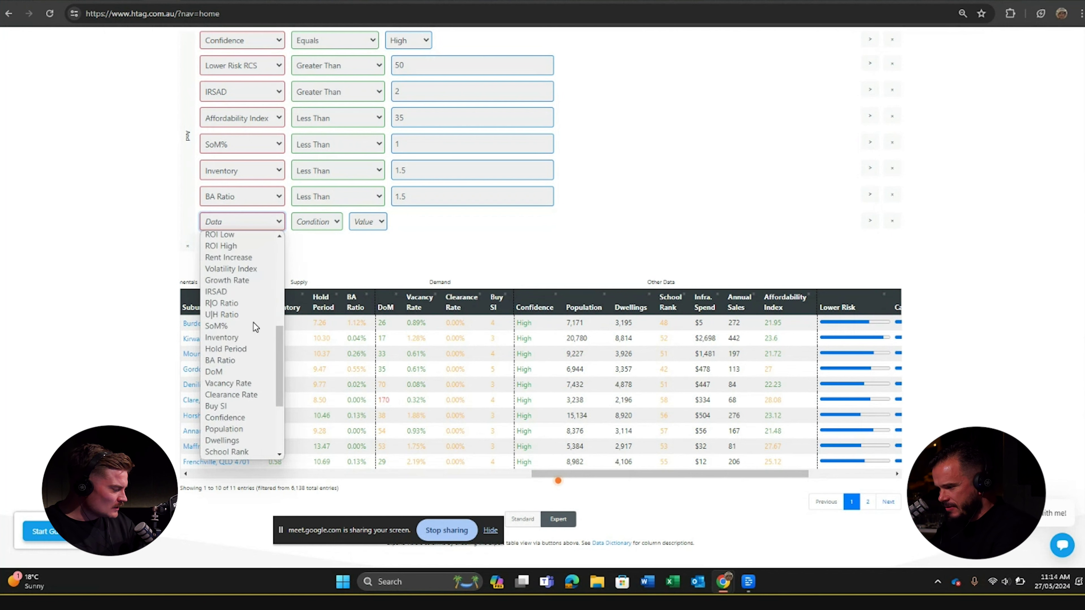
scroll(256, 327, "up", 2)
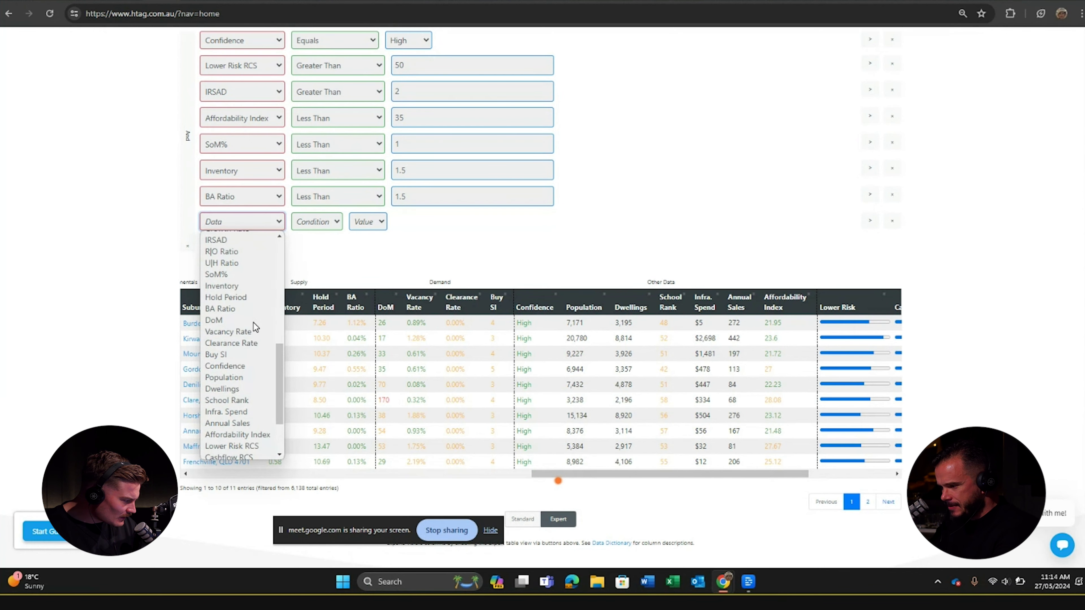
left_click(240, 298)
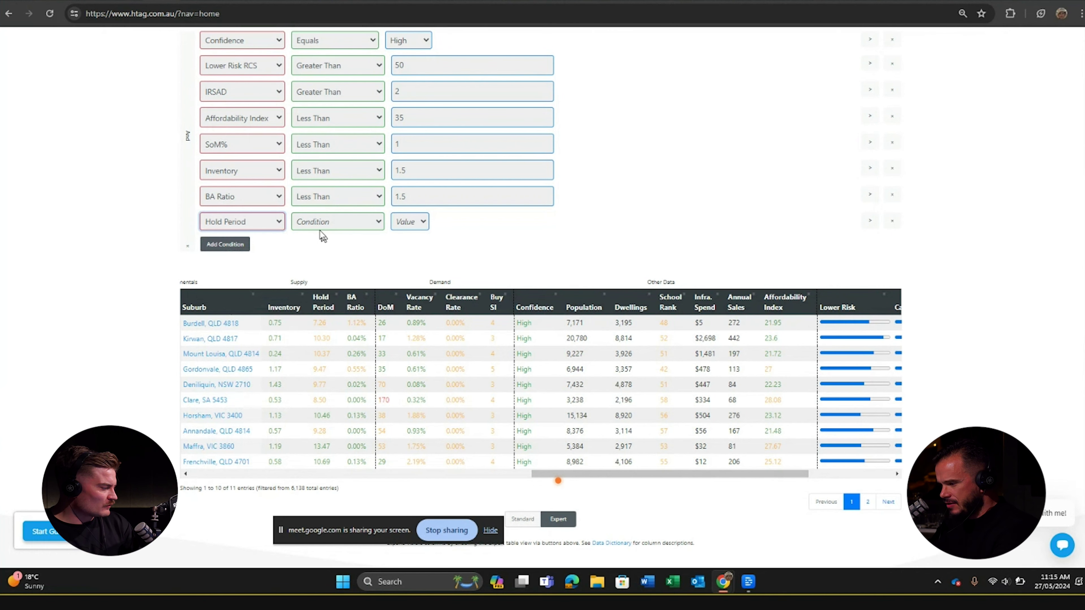
left_click(314, 223)
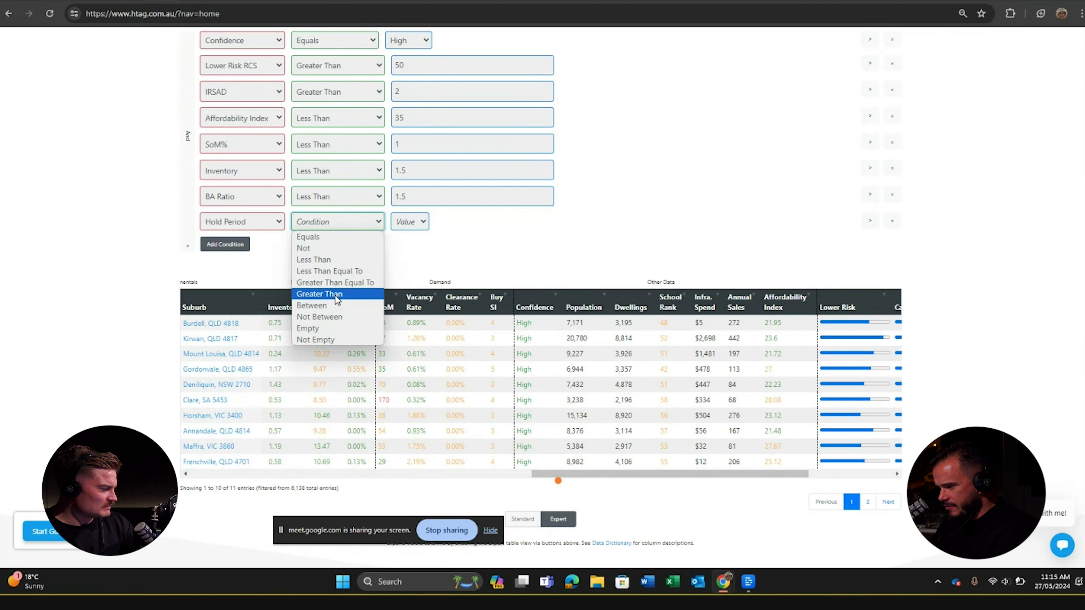
left_click(320, 294)
left_click(423, 223)
type("7")
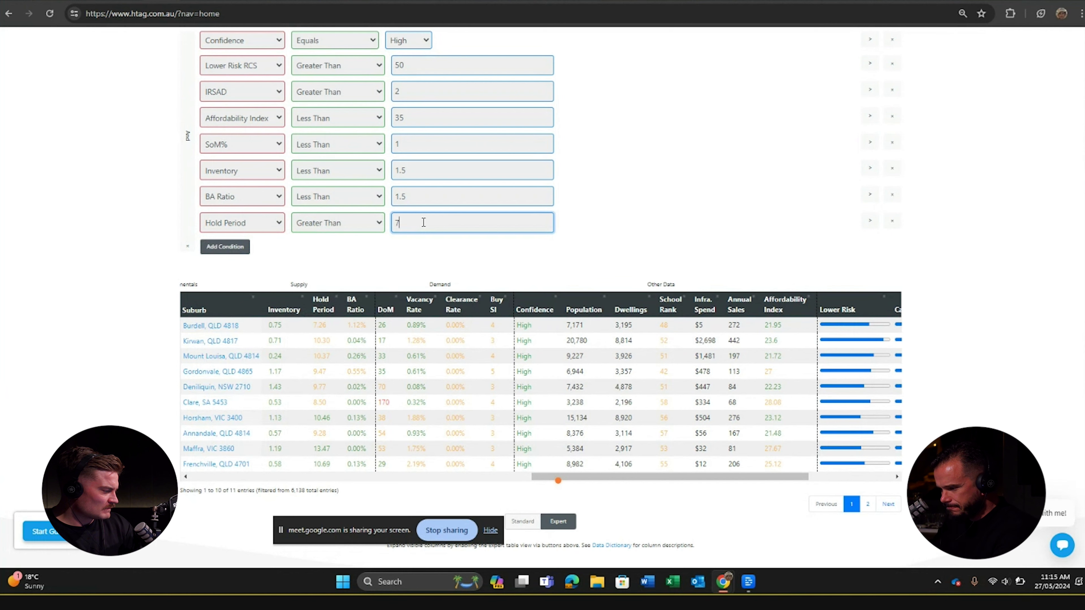
left_click(33, 392)
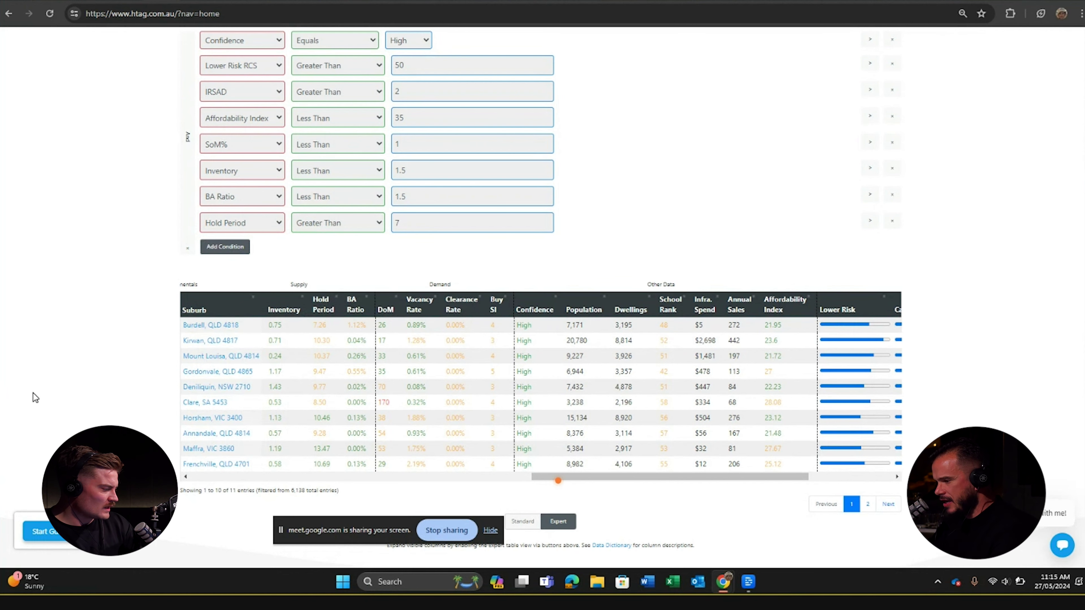
scroll(33, 393, "up", 1)
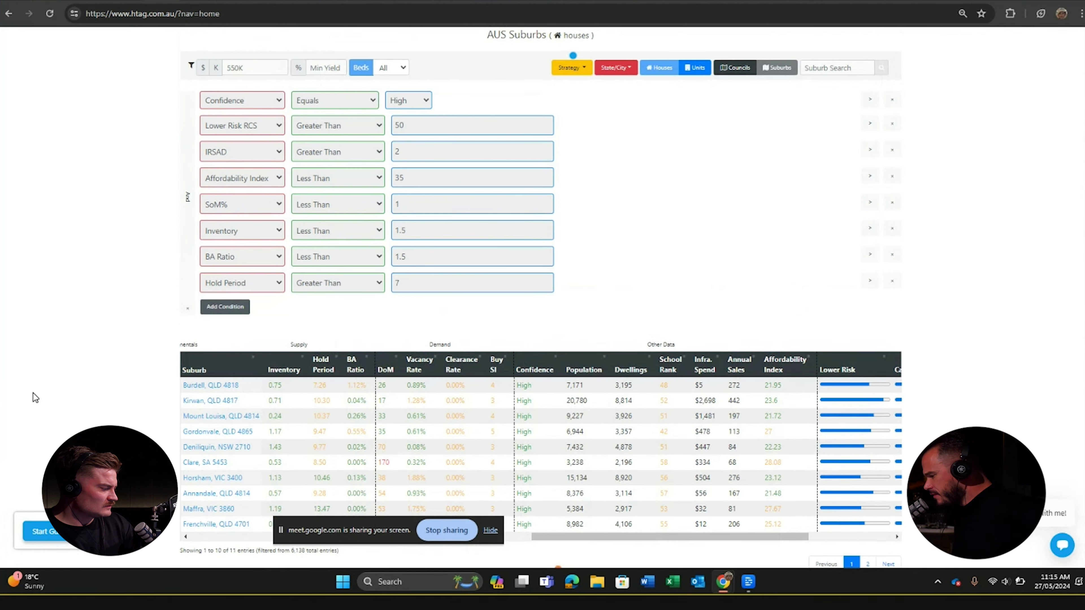